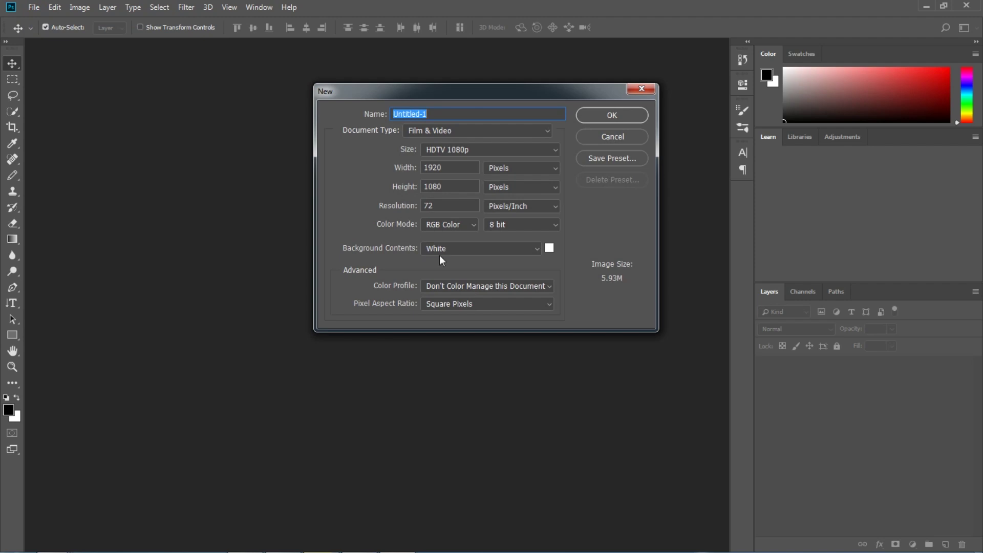
# Create a 1920 × 1080 px document with a white background and add the horizontal text "BB CHANNEL"
pyautogui.click(614, 115)
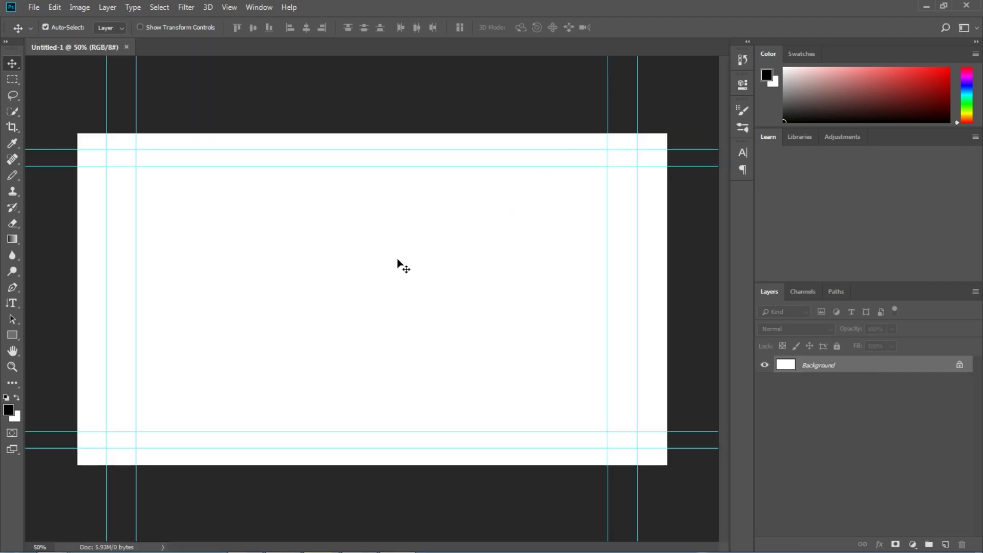
pyautogui.click(12, 303)
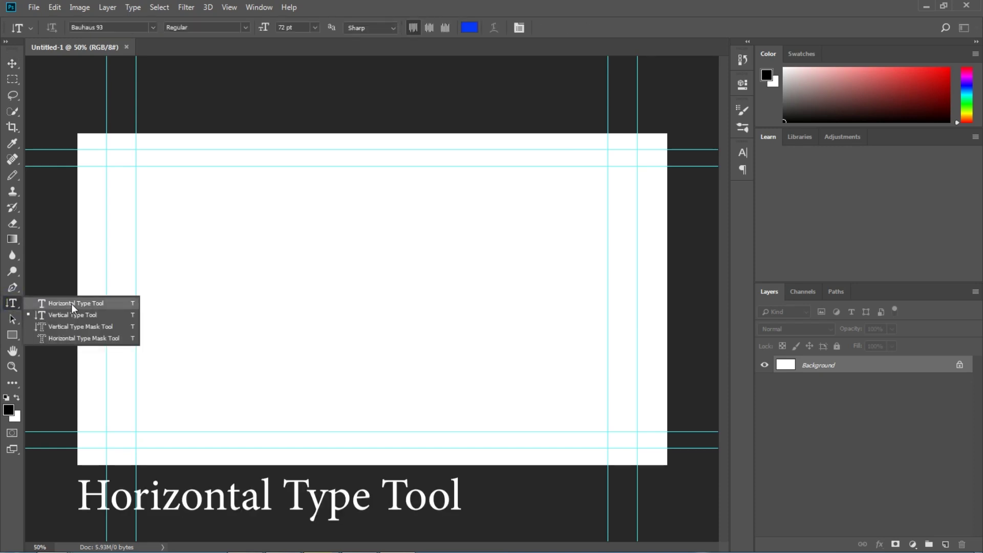
pyautogui.click(64, 303)
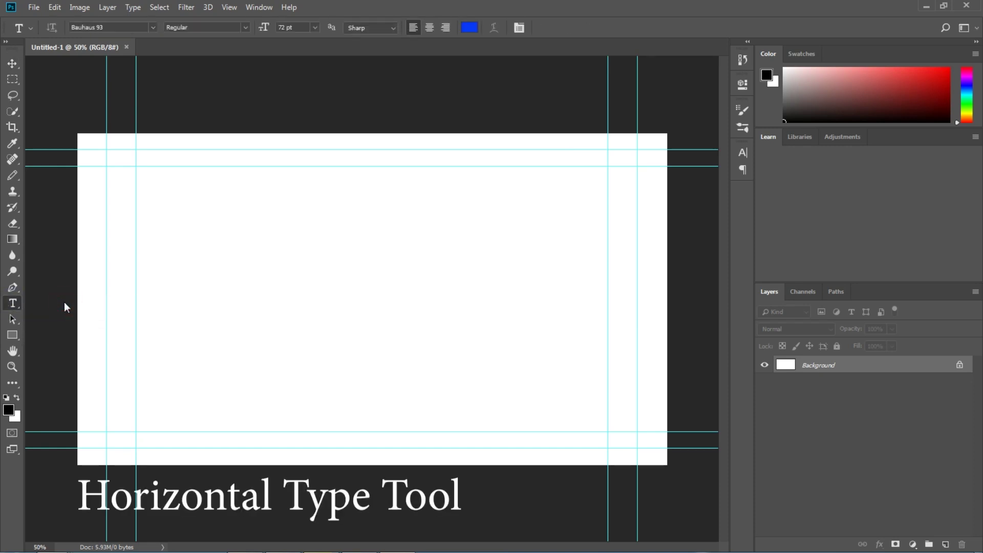
pyautogui.click(183, 230)
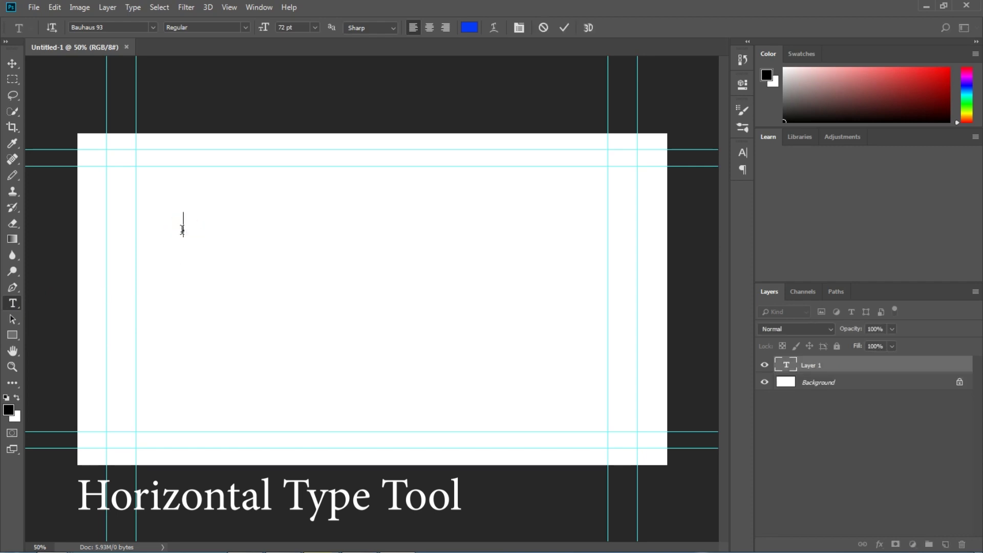
pyautogui.write('BB CHANNEL')
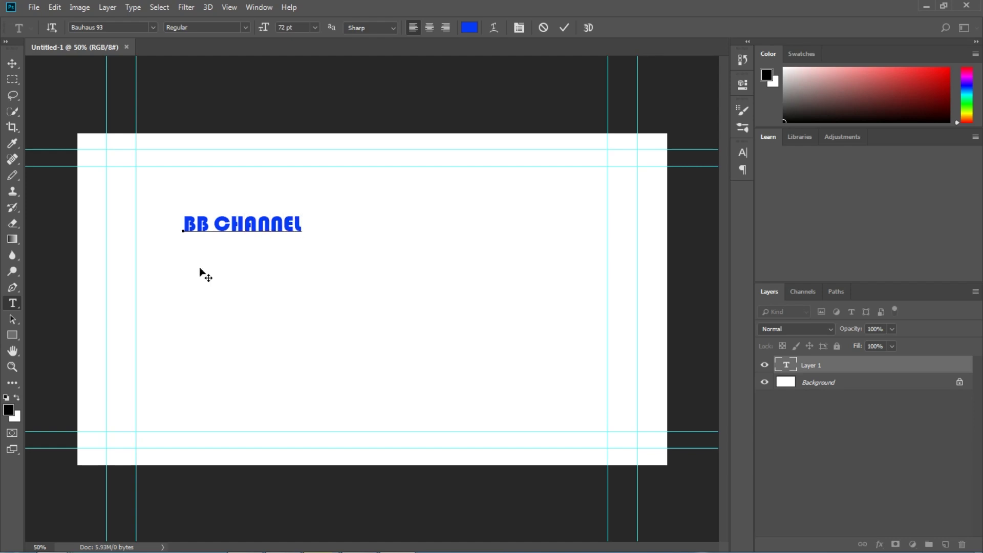
pyautogui.click(563, 28)
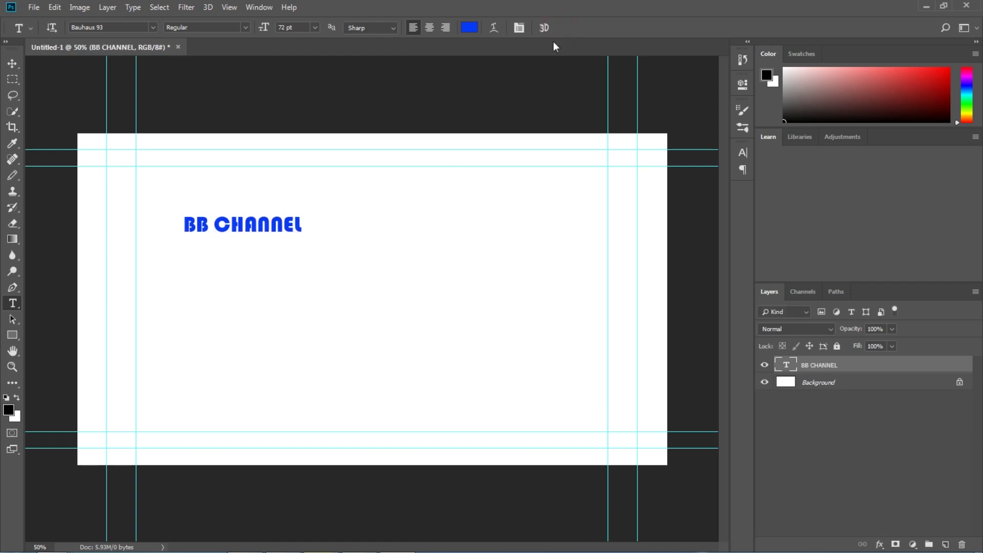
# Scale the horizontal text to 300% width and height and place it near the canvas's upper right, just below the guides
pyautogui.click(13, 64)
pyautogui.moveTo(226, 223); pyautogui.dragTo(347, 249)
pyautogui.hotkey('ctrl', 't')
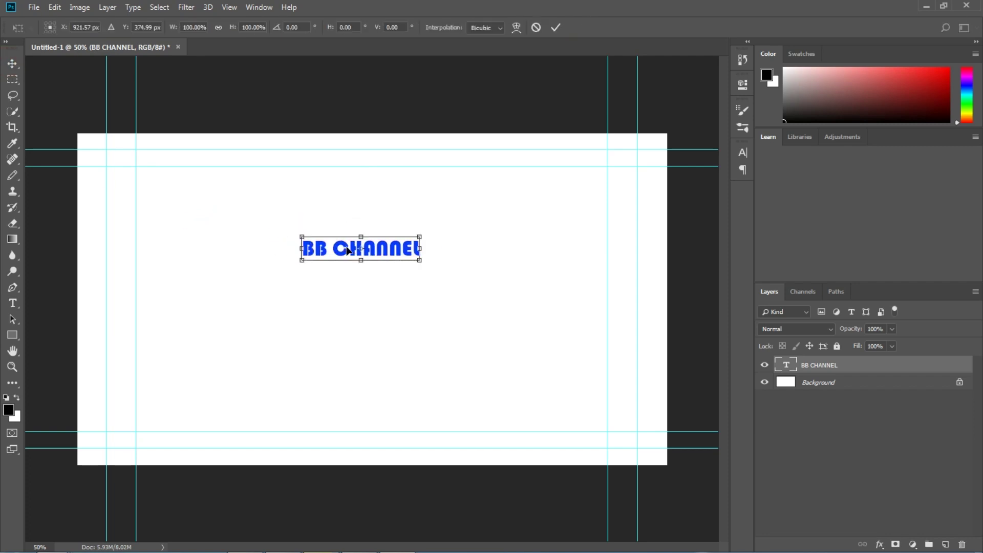
pyautogui.write('300')
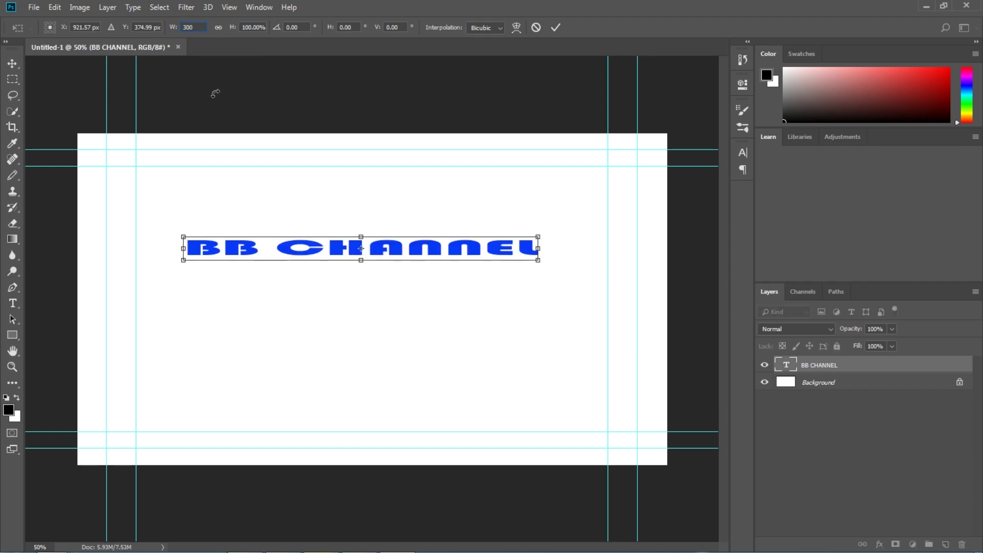
pyautogui.write('300')
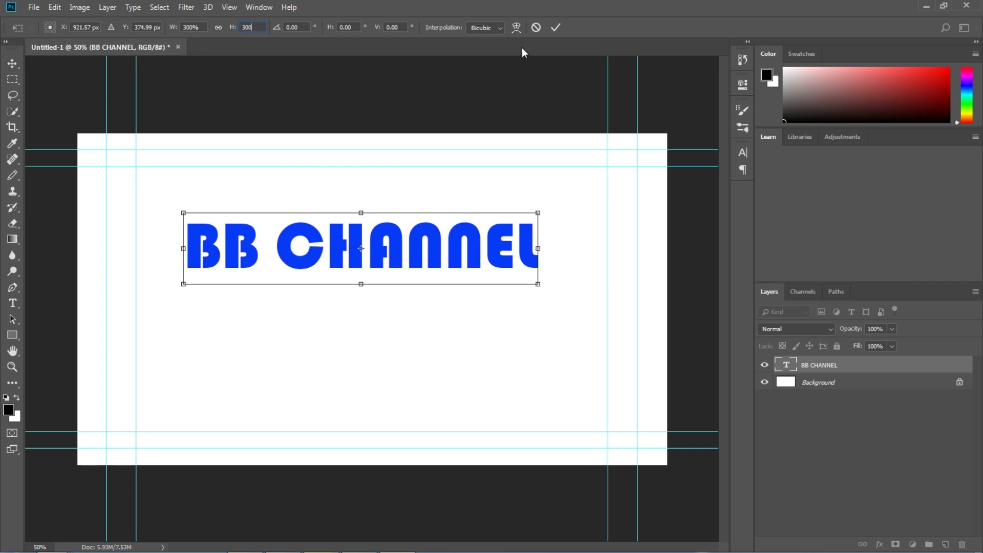
pyautogui.click(553, 28)
pyautogui.moveTo(387, 251); pyautogui.dragTo(457, 206)
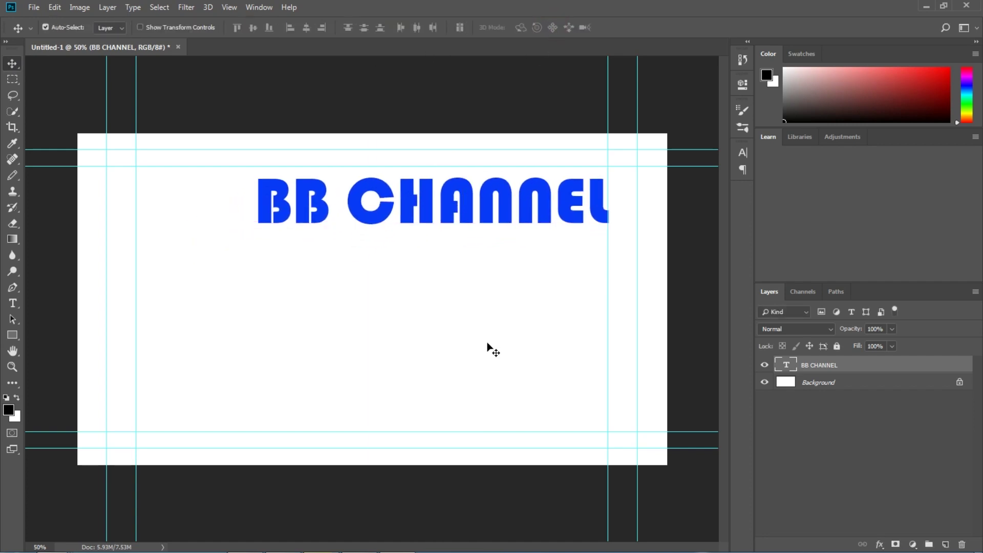
# Add a new layer and create the vertical text "BB CHANNEL" near the canvas's upper-left guide intersection
pyautogui.click(946, 545)
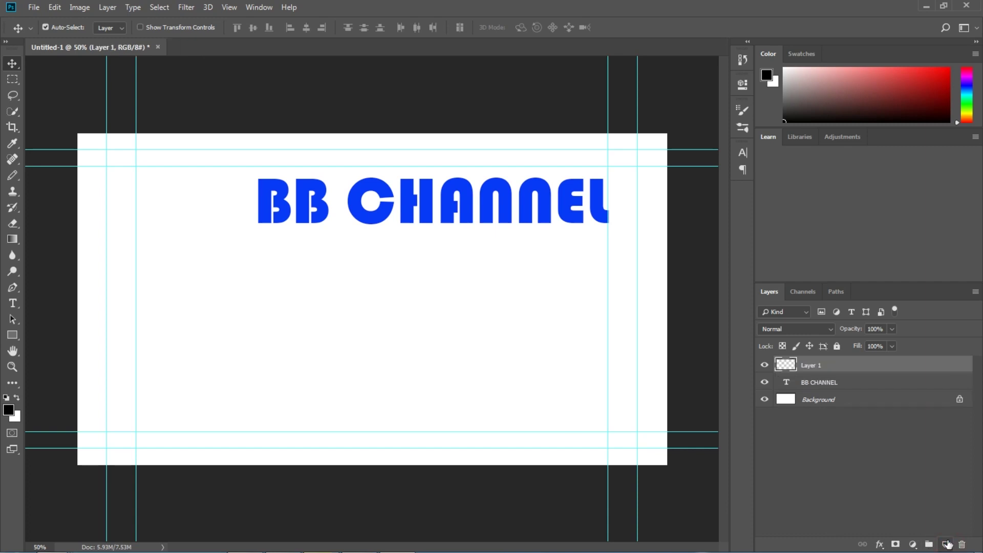
pyautogui.click(13, 304)
pyautogui.rightClick(14, 306)
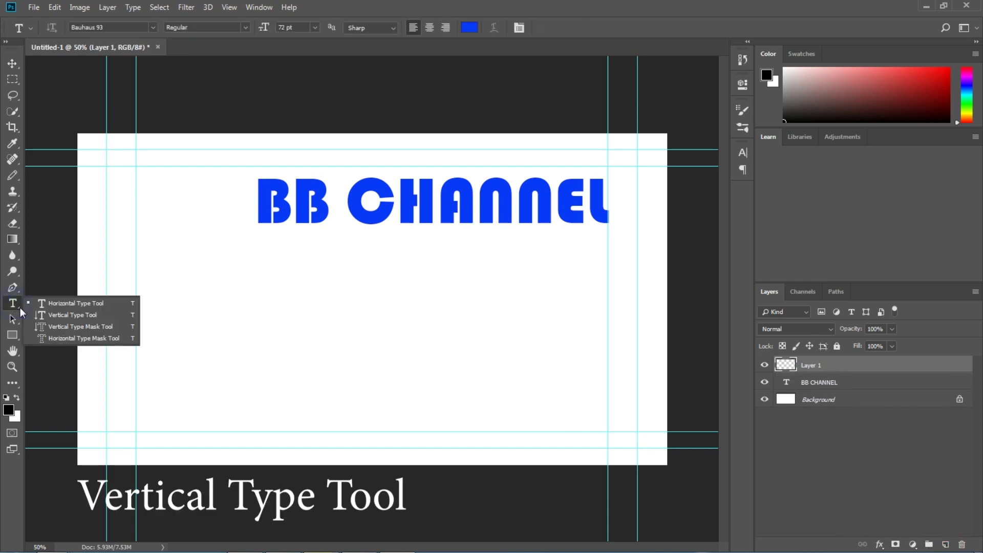
pyautogui.click(64, 316)
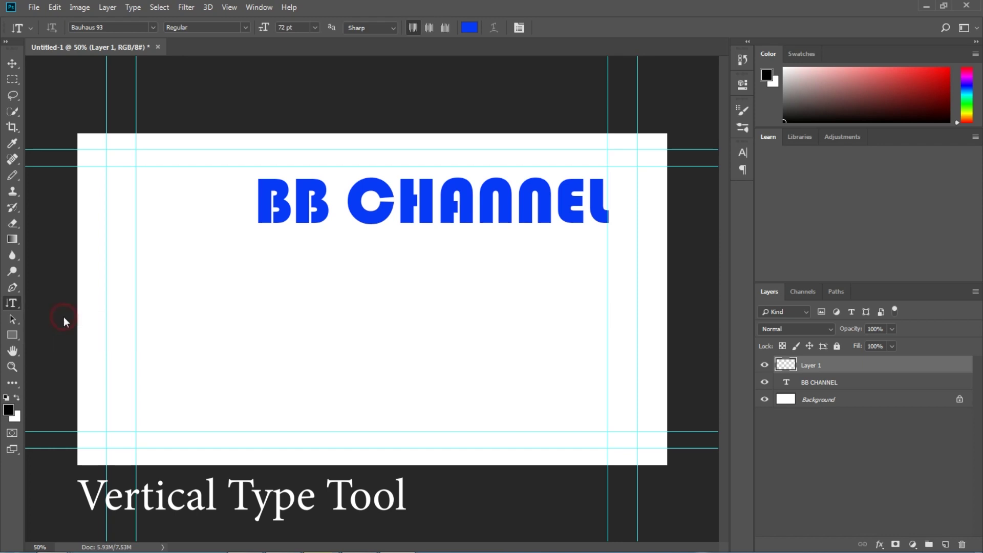
pyautogui.click(140, 173)
pyautogui.write('BBC')
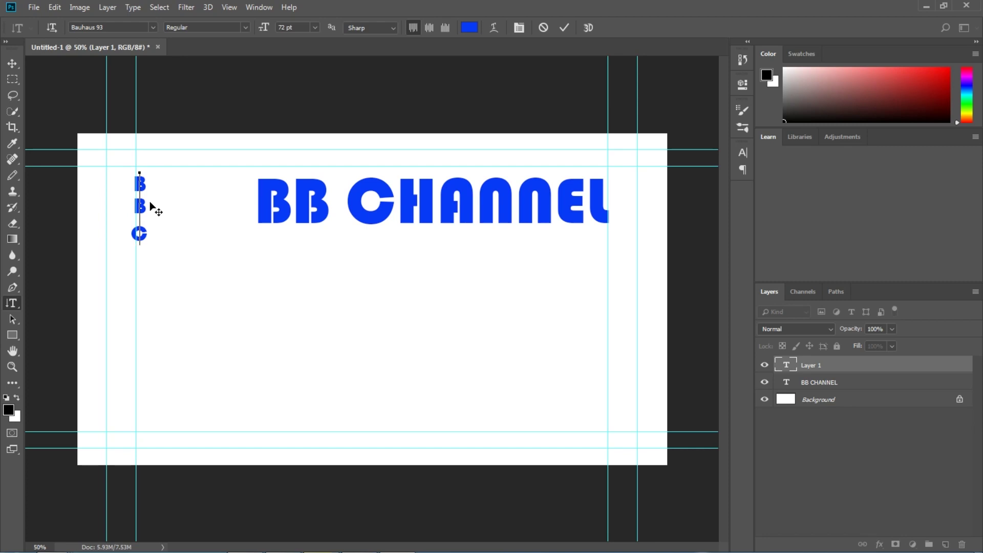
pyautogui.write('HANNEL')
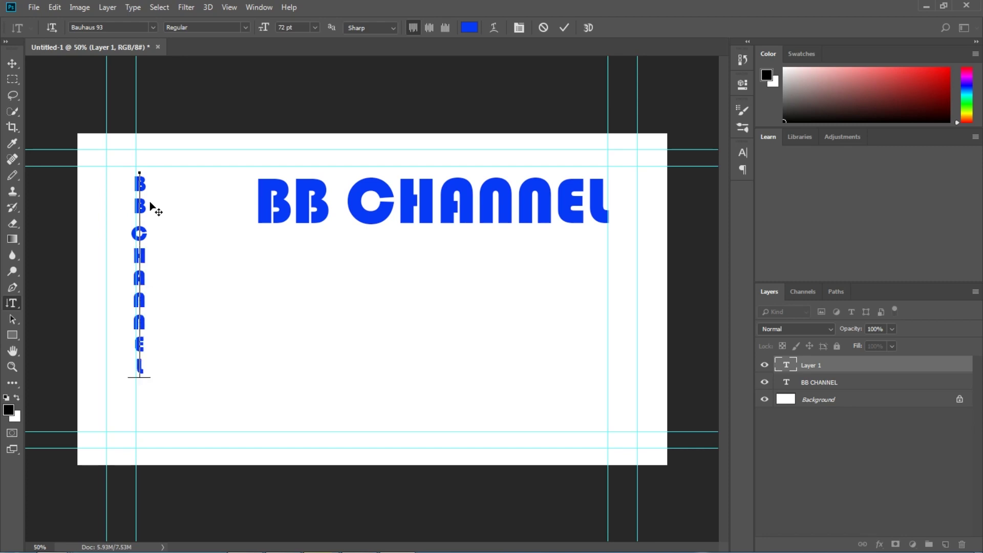
pyautogui.click(563, 28)
# Scale the vertical text to 150% width and height and move it down to fit inside the canvas
pyautogui.hotkey('ctrl', 't')
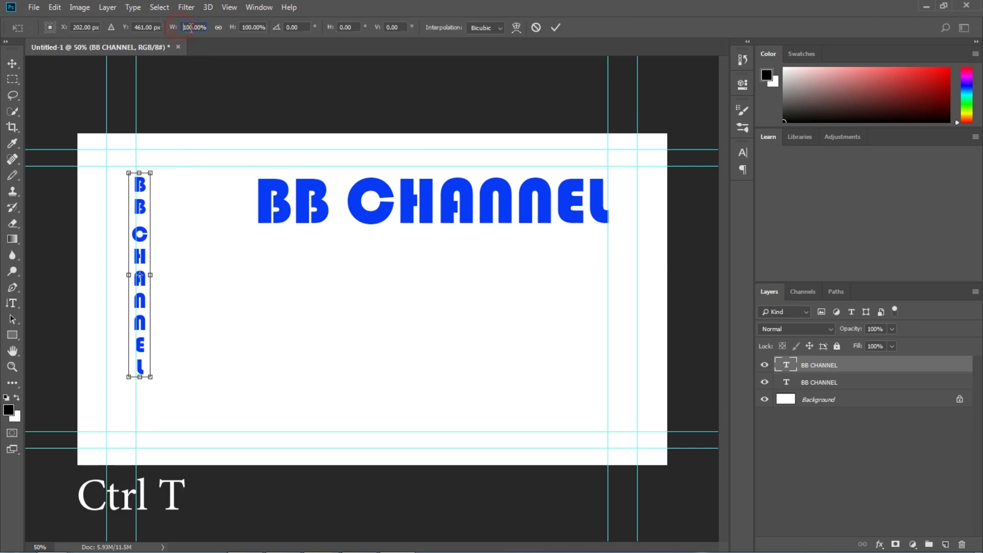
pyautogui.click(185, 26)
pyautogui.write('150')
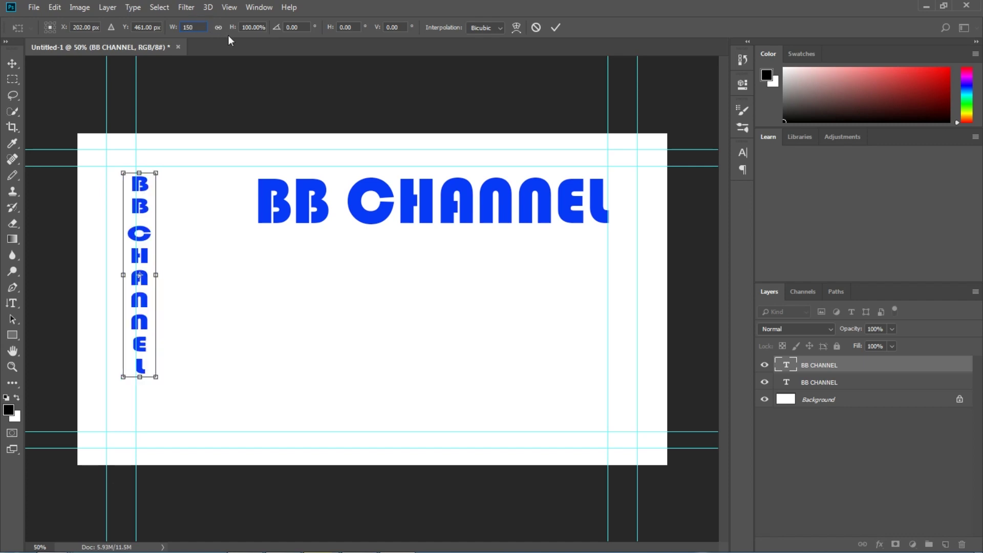
pyautogui.click(242, 27)
pyautogui.write('150')
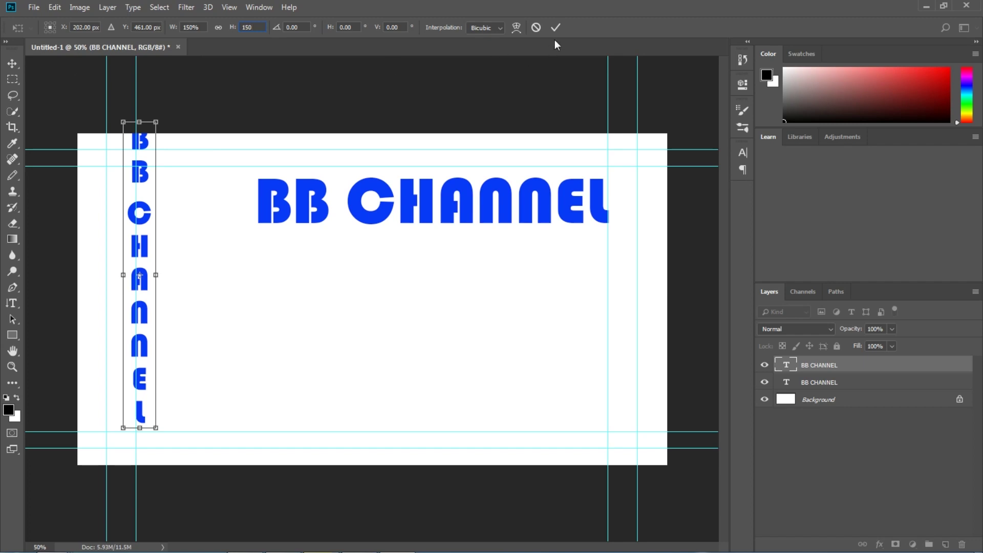
pyautogui.click(555, 27)
pyautogui.press('v')
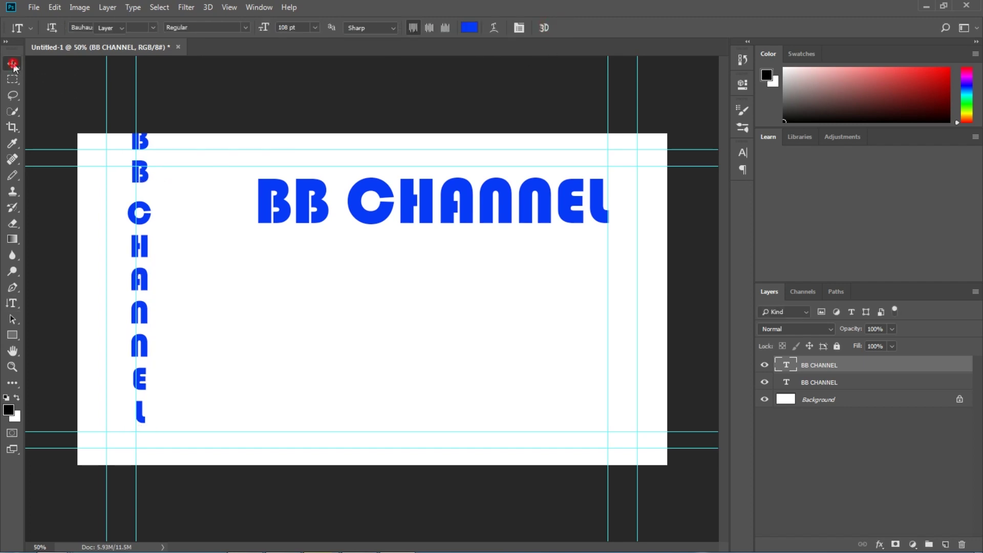
pyautogui.moveTo(147, 162); pyautogui.dragTo(152, 183)
# Create a second document with the same preset and add the horizontal text "BB CHANNEL" to it
pyautogui.click(33, 7)
pyautogui.click(36, 17)
pyautogui.click(608, 116)
pyautogui.click(12, 303)
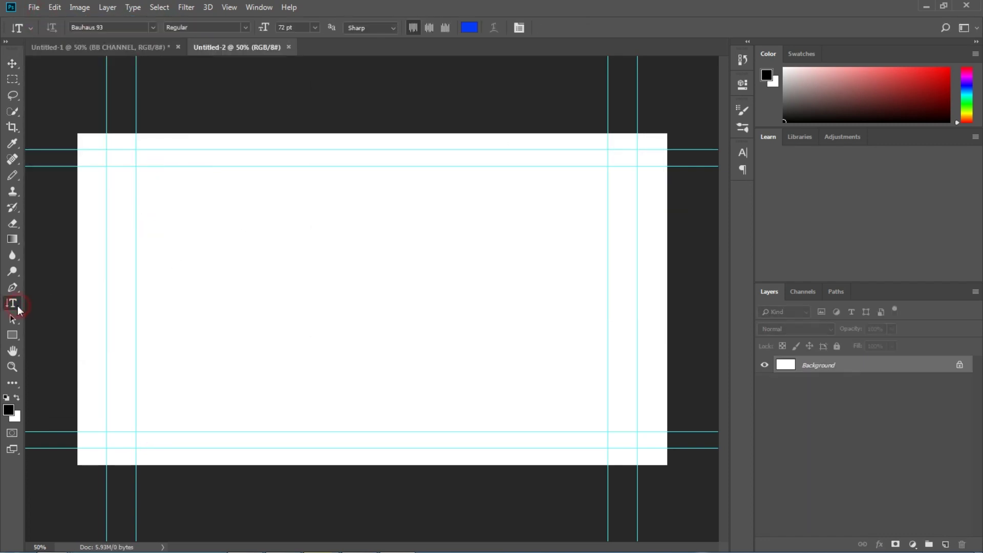
pyautogui.click(50, 302)
pyautogui.click(187, 287)
pyautogui.write('BB')
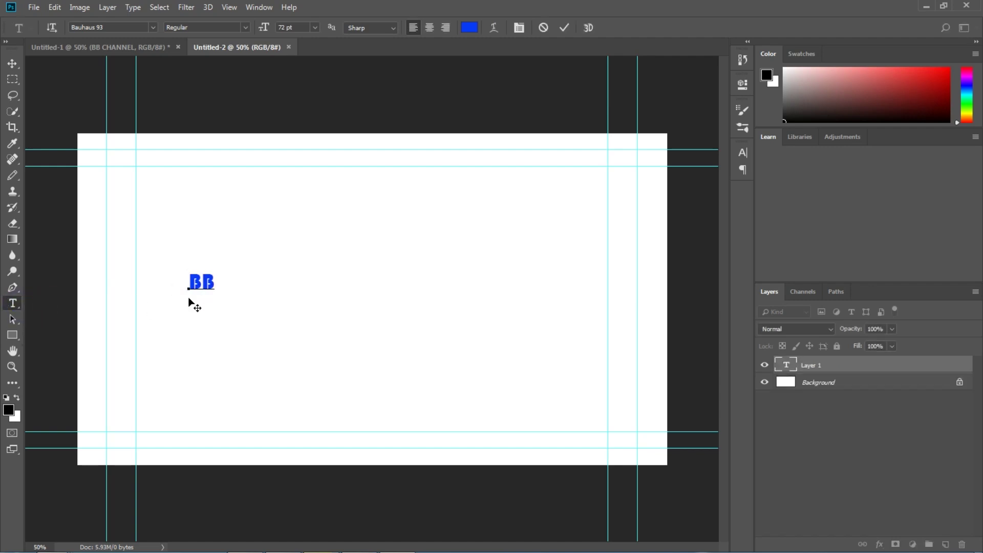
pyautogui.write(' CHANNEL')
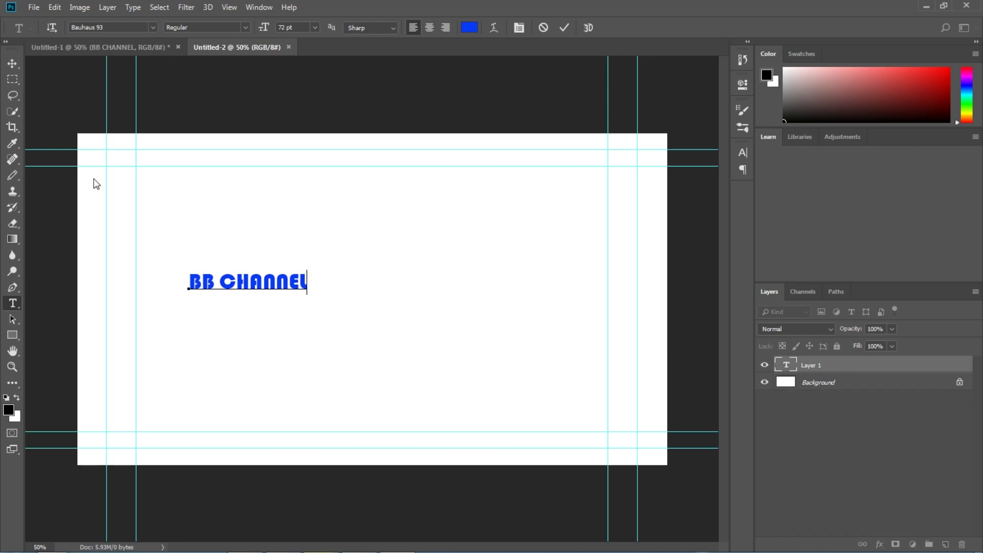
pyautogui.click(564, 28)
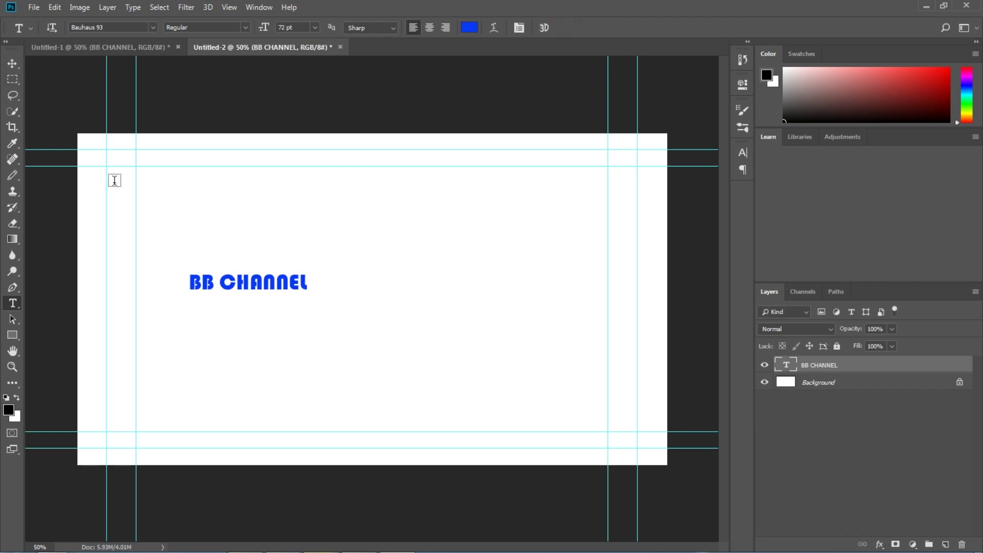
# Move the text to the middle of the canvas and scale it to 300% width and height
pyautogui.click(11, 64)
pyautogui.moveTo(235, 283); pyautogui.dragTo(360, 295)
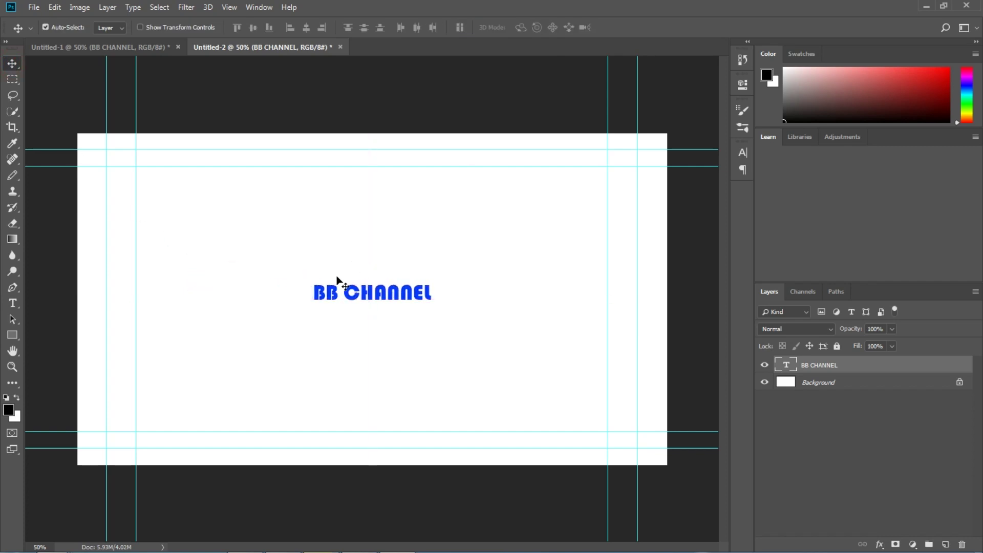
pyautogui.hotkey('ctrl', 't')
pyautogui.click(184, 26)
pyautogui.write('300')
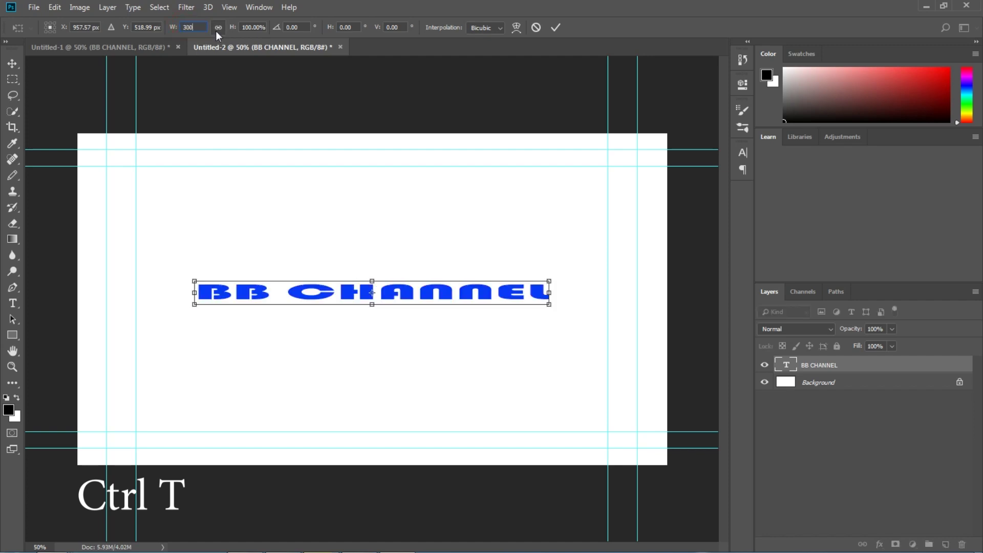
pyautogui.click(244, 28)
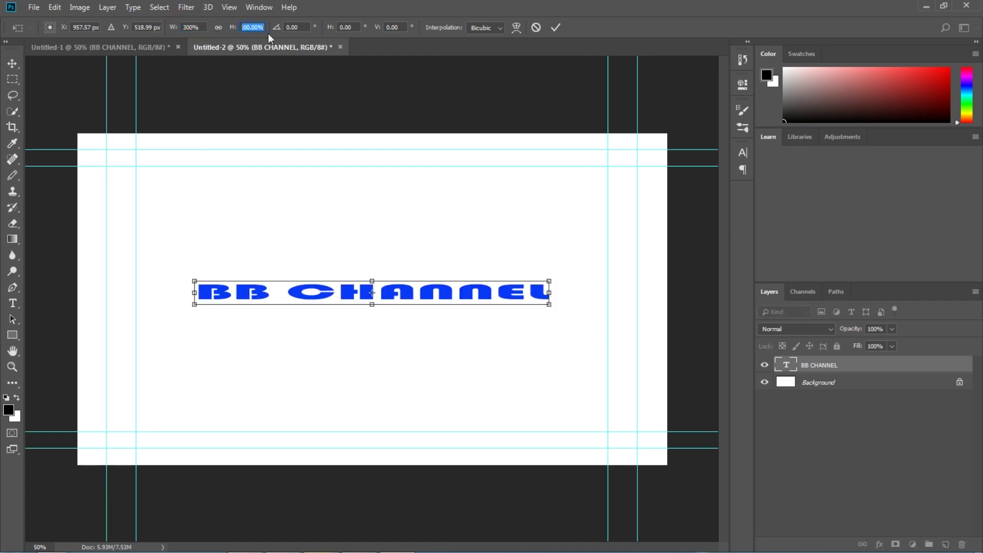
pyautogui.write('300')
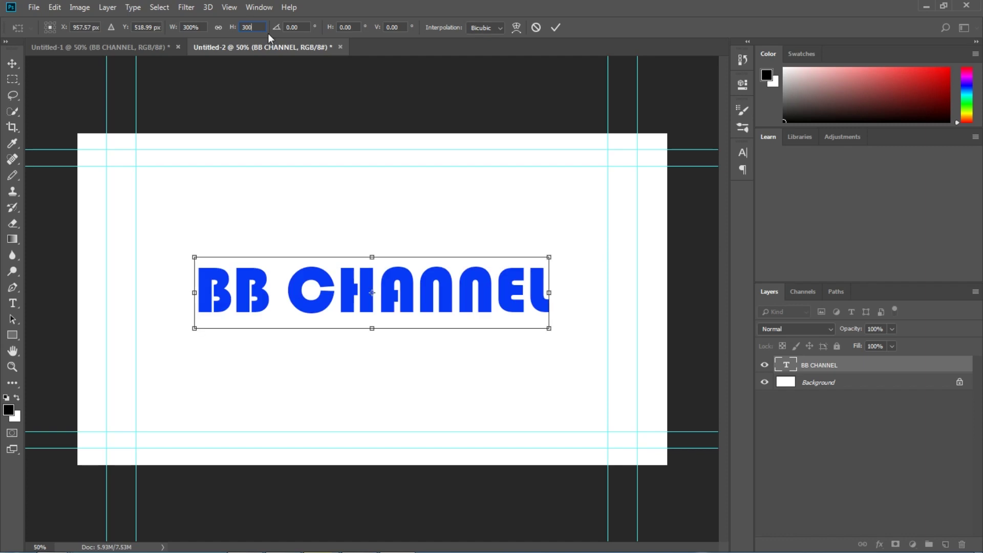
pyautogui.click(555, 28)
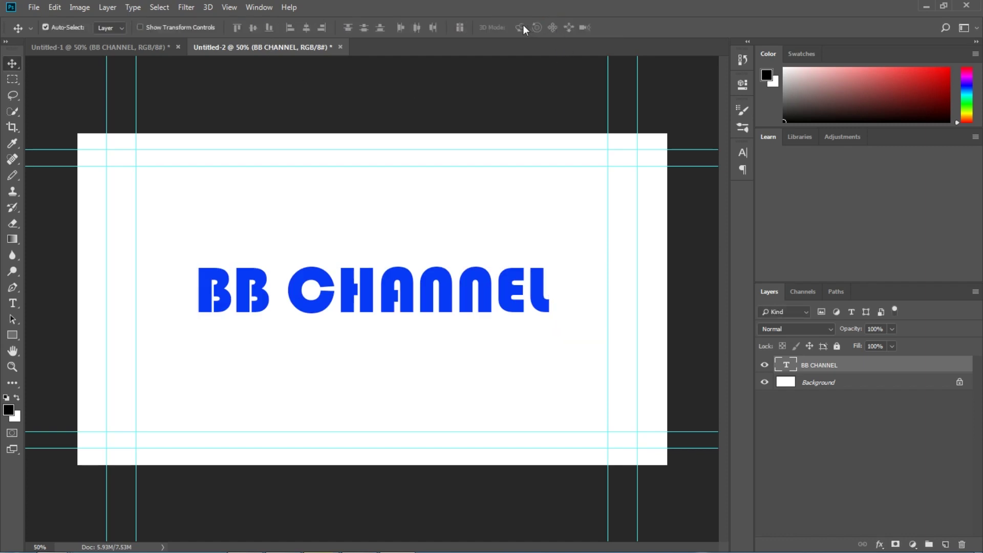
# Warp the BB CHANNEL text with the horizontal Arc style and set its bend to +73%
pyautogui.click(13, 303)
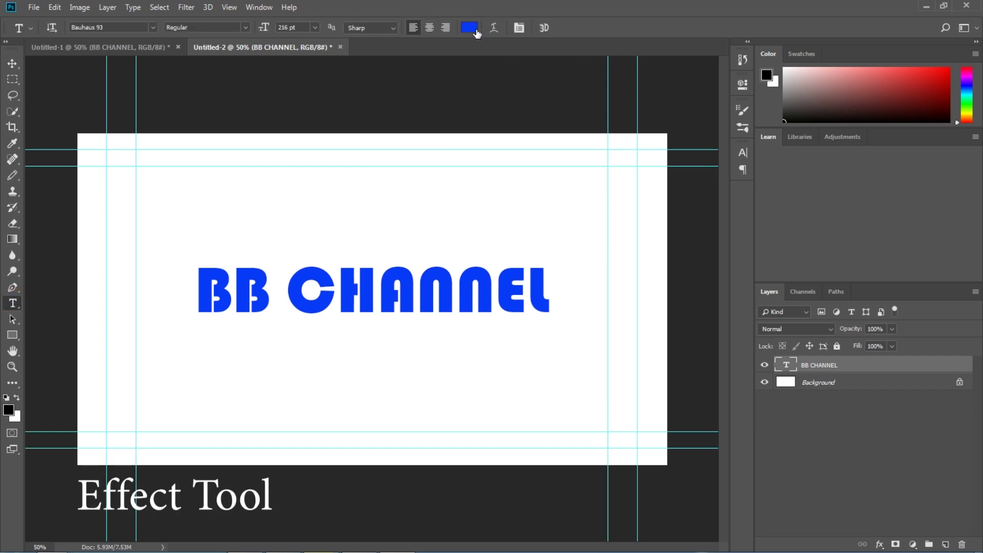
pyautogui.click(493, 28)
pyautogui.moveTo(480, 115); pyautogui.dragTo(782, 69)
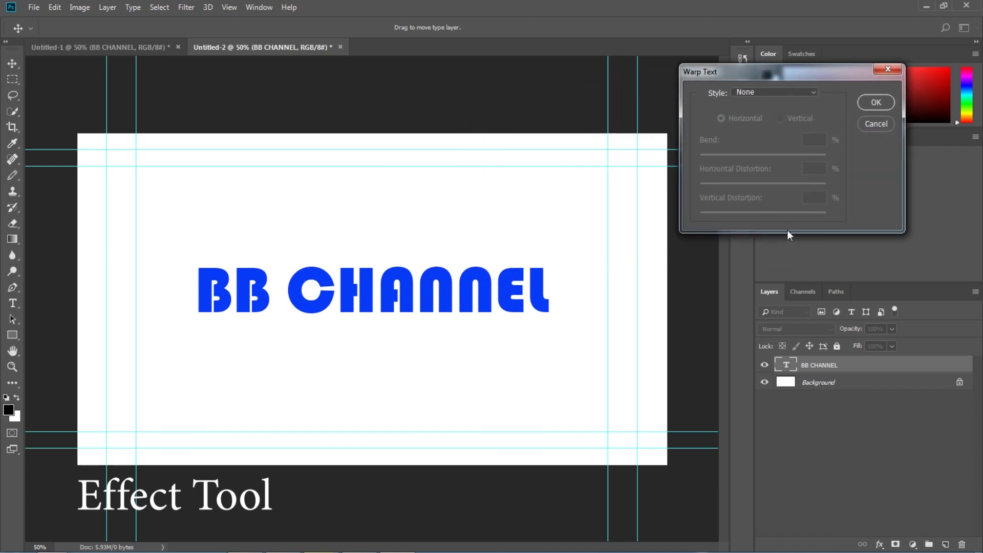
pyautogui.click(810, 95)
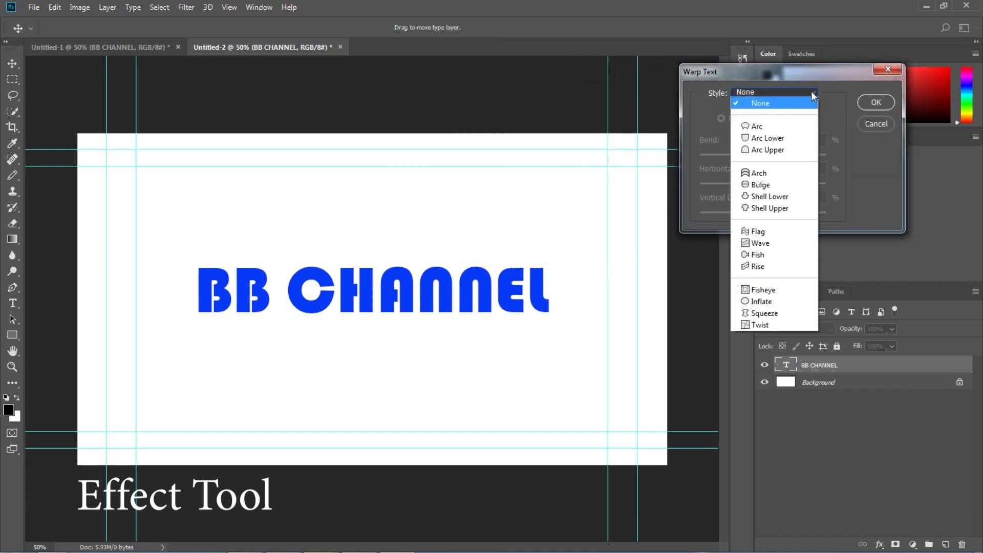
pyautogui.click(752, 123)
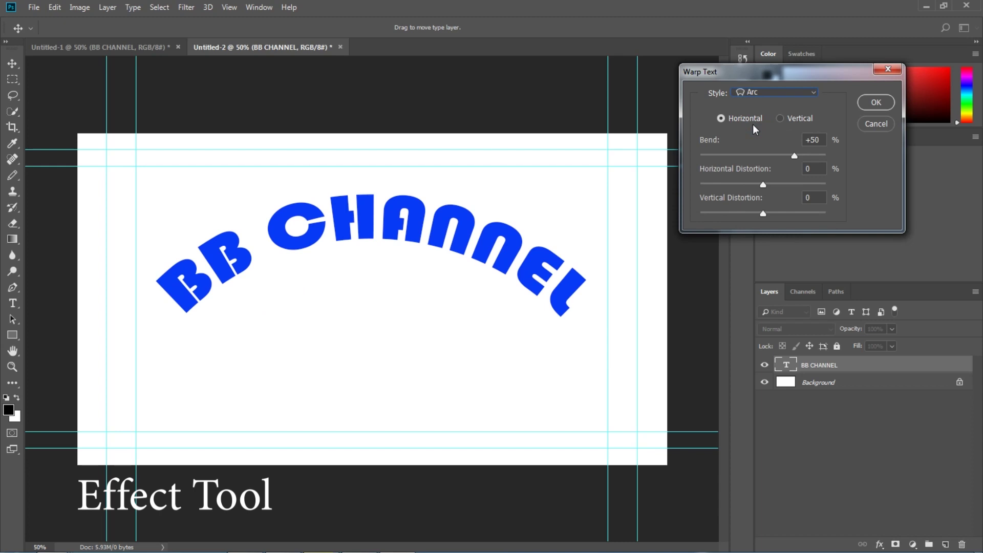
pyautogui.moveTo(796, 159); pyautogui.dragTo(809, 159)
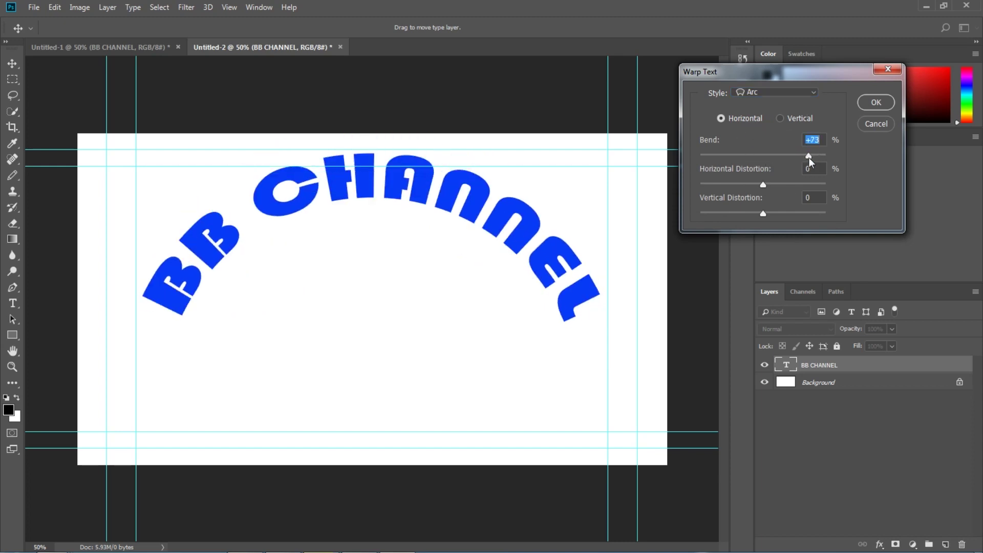
# Try the Arc Lower warp style with a smaller bend and the Arc Upper style with a +53% bend on the text
pyautogui.click(814, 96)
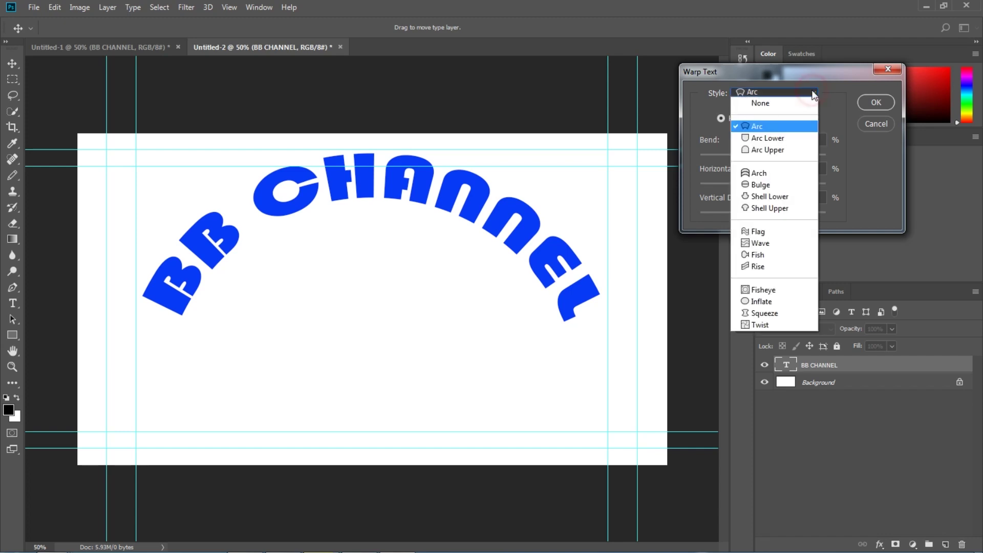
pyautogui.click(782, 136)
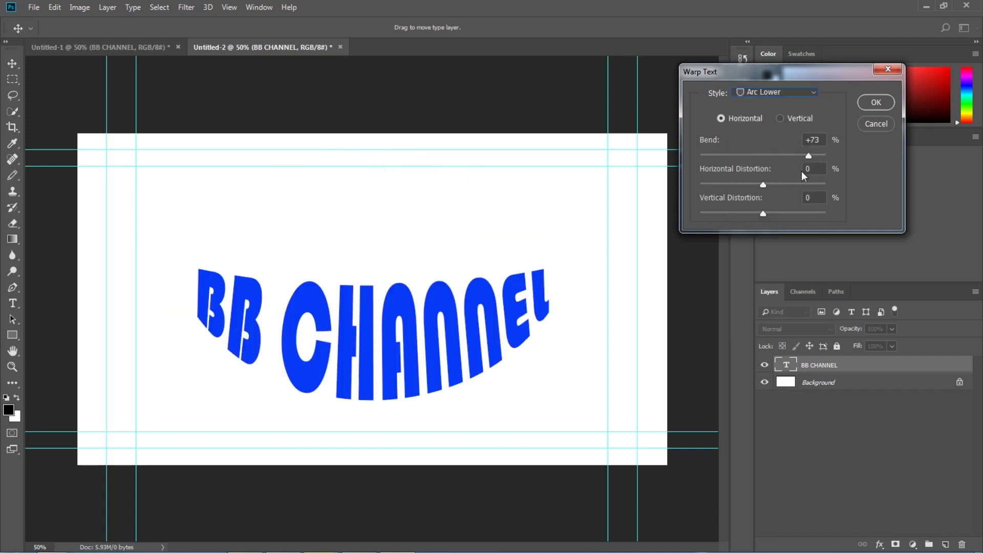
pyautogui.moveTo(808, 156); pyautogui.dragTo(783, 165)
pyautogui.click(813, 94)
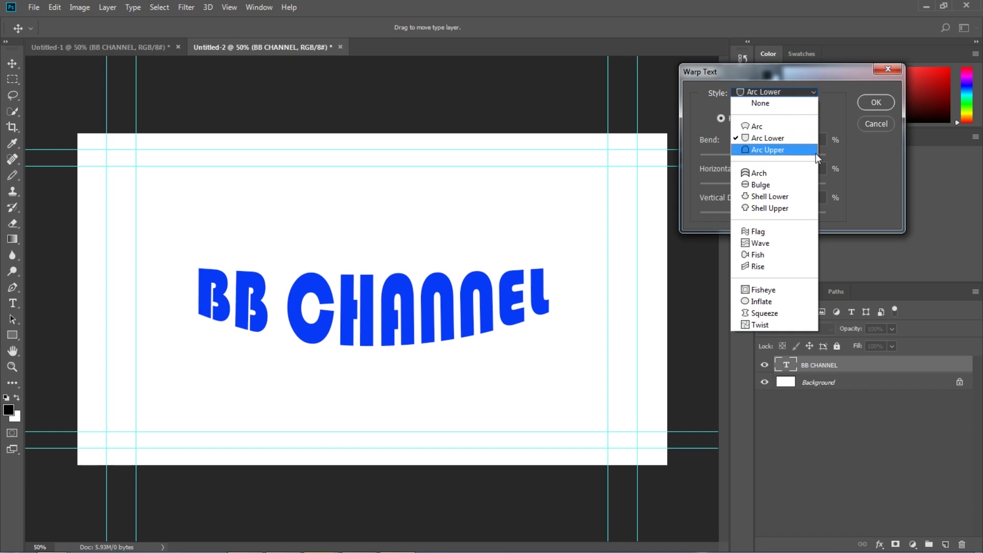
pyautogui.click(774, 149)
pyautogui.moveTo(777, 159)
pyautogui.mouseDown()
pyautogui.moveTo(811, 164)
pyautogui.moveTo(796, 158)
pyautogui.mouseUp()
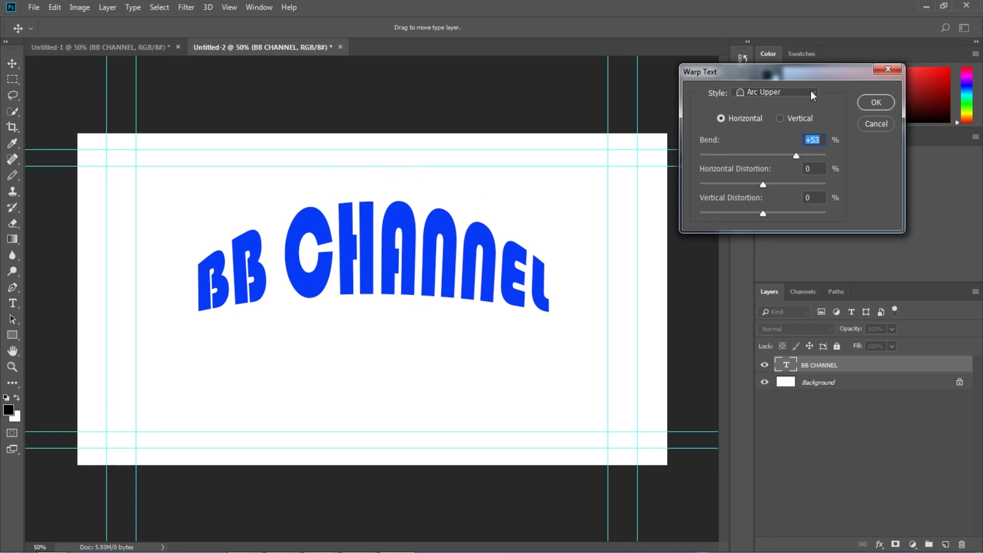
# Try the Arch warp style with a +29% bend, followed by the Bulge style at the same bend
pyautogui.click(813, 96)
pyautogui.click(778, 171)
pyautogui.moveTo(796, 156)
pyautogui.mouseDown()
pyautogui.moveTo(771, 159)
pyautogui.moveTo(782, 163)
pyautogui.mouseUp()
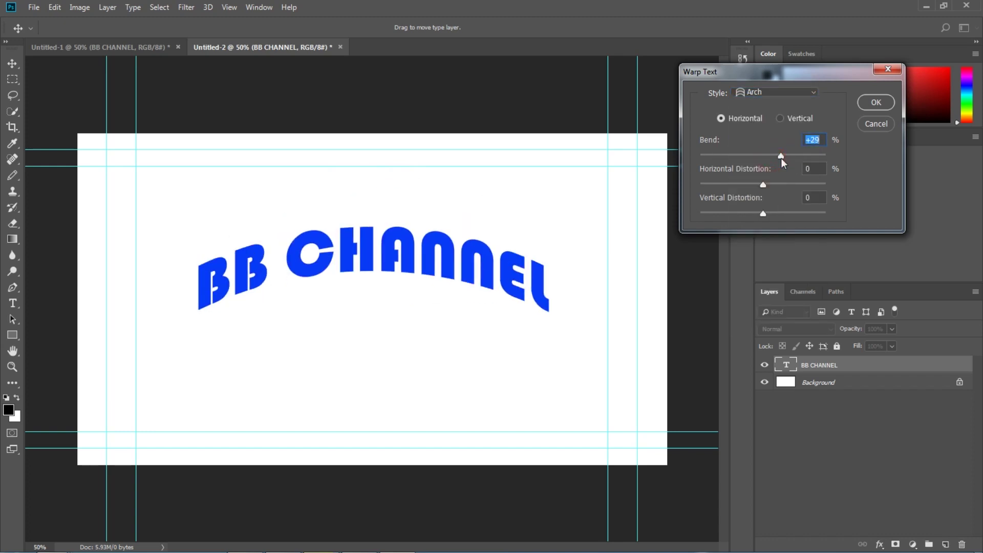
pyautogui.click(813, 92)
pyautogui.click(767, 180)
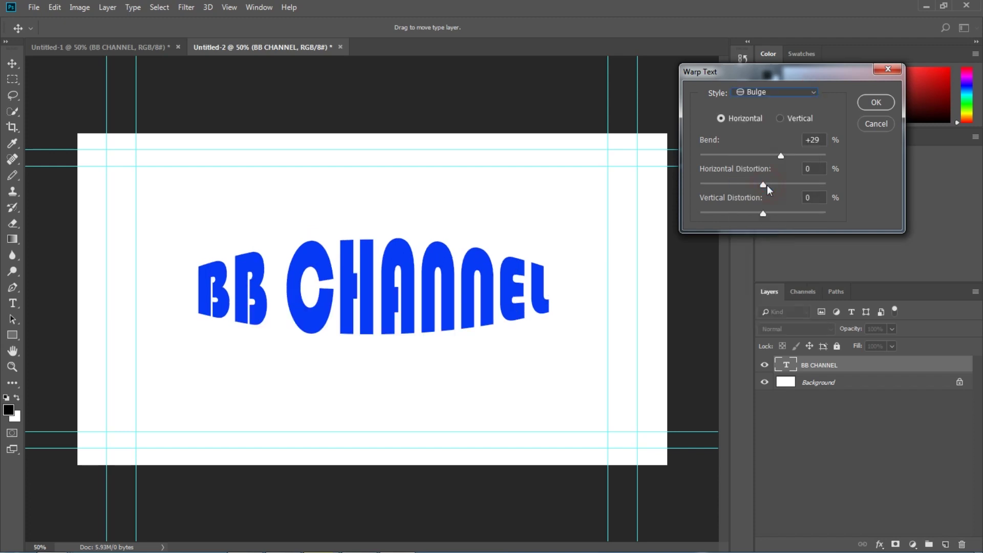
# Try the Shell Lower and Shell Upper warp styles on the text, bringing the Shell Upper bend to 0%
pyautogui.click(813, 93)
pyautogui.click(770, 196)
pyautogui.click(813, 93)
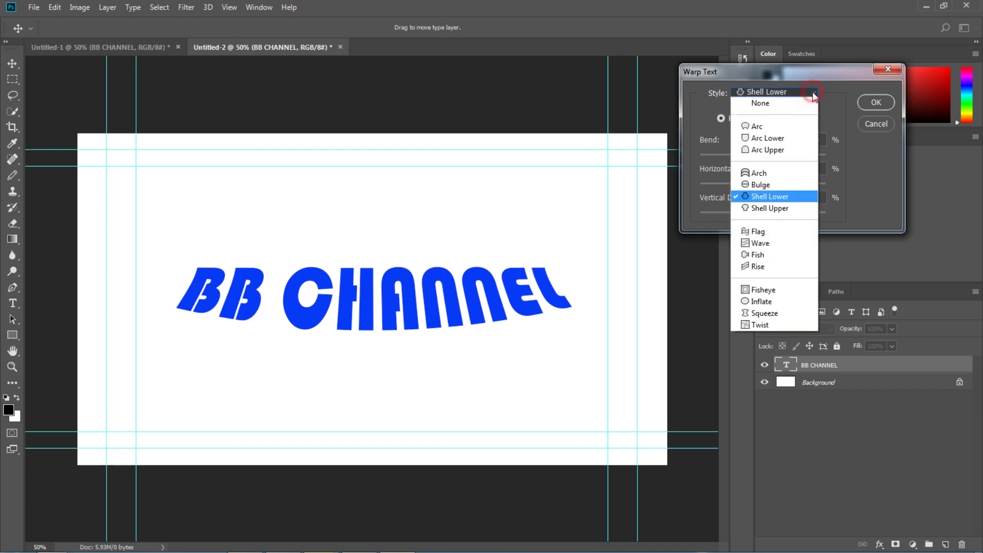
pyautogui.click(775, 208)
pyautogui.moveTo(780, 155); pyautogui.dragTo(763, 160)
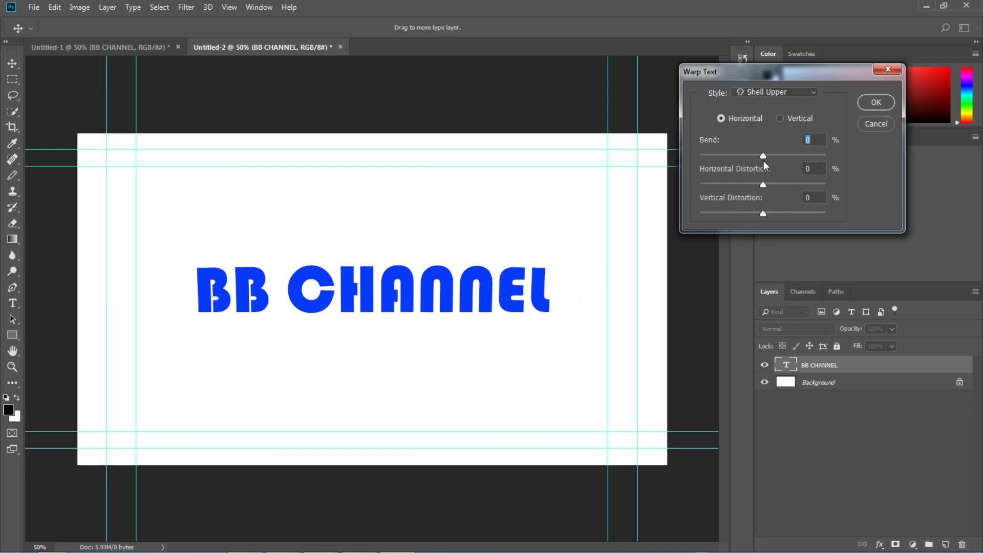
# Try the Flag warp style with a +33% bend and the Wave style with its bend brought to 0%
pyautogui.click(813, 93)
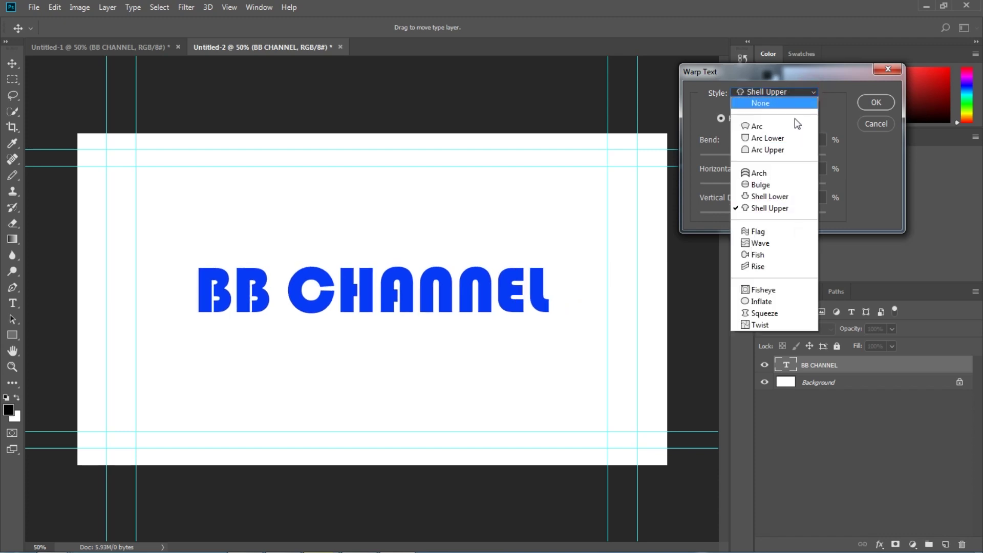
pyautogui.click(768, 231)
pyautogui.moveTo(762, 156); pyautogui.dragTo(783, 159)
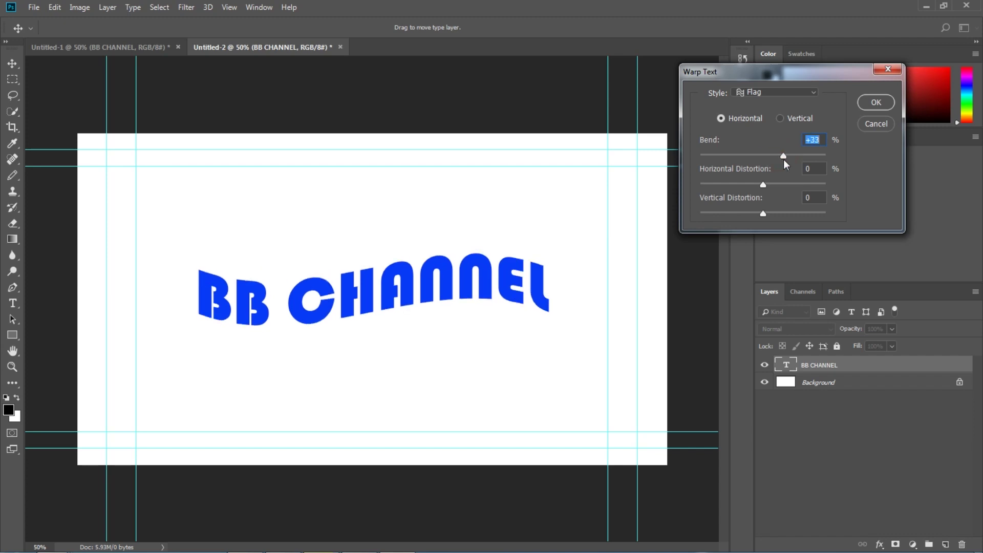
pyautogui.click(814, 93)
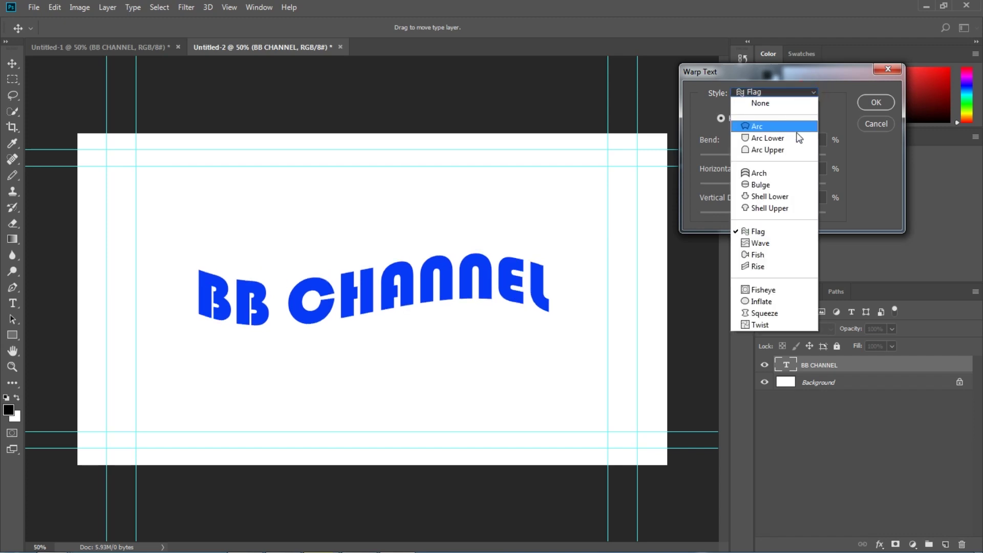
pyautogui.click(780, 246)
pyautogui.moveTo(785, 159); pyautogui.dragTo(762, 155)
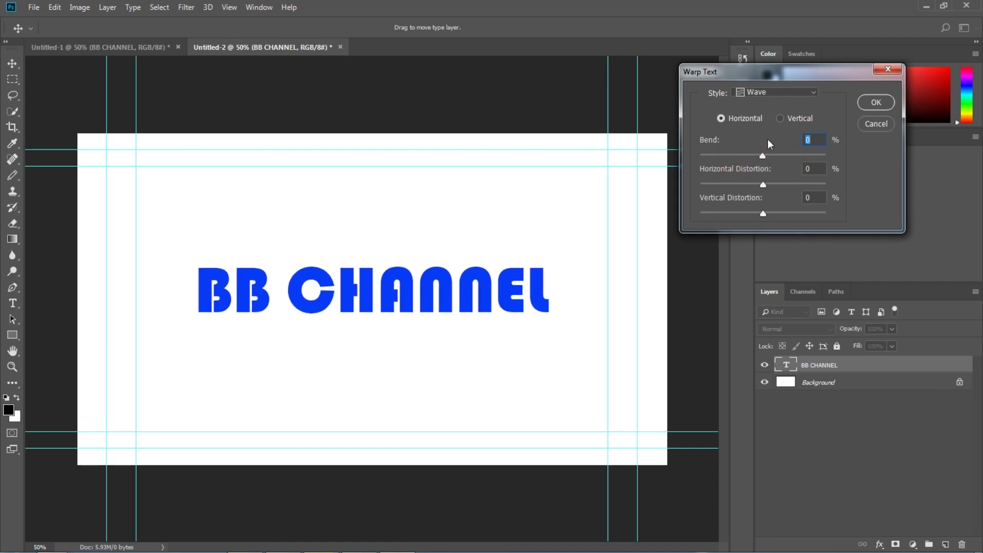
# Try the Fish warp style with varied bend and the Rise style with its bend set to -3%
pyautogui.click(811, 94)
pyautogui.click(765, 258)
pyautogui.moveTo(763, 156)
pyautogui.mouseDown()
pyautogui.moveTo(783, 157)
pyautogui.moveTo(731, 159)
pyautogui.moveTo(760, 155)
pyautogui.mouseUp()
pyautogui.click(813, 93)
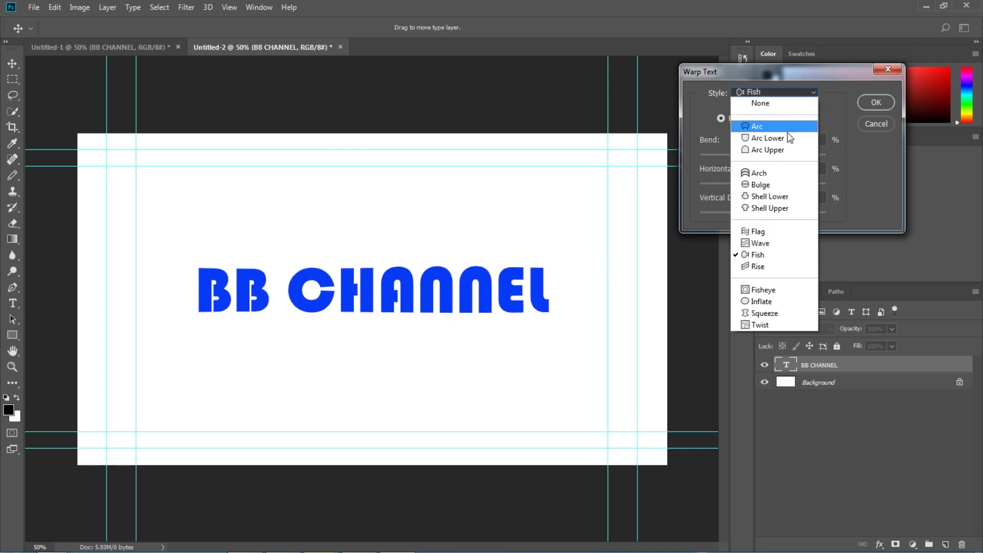
pyautogui.click(765, 267)
pyautogui.moveTo(759, 156)
pyautogui.mouseDown()
pyautogui.moveTo(737, 158)
pyautogui.moveTo(761, 162)
pyautogui.mouseUp()
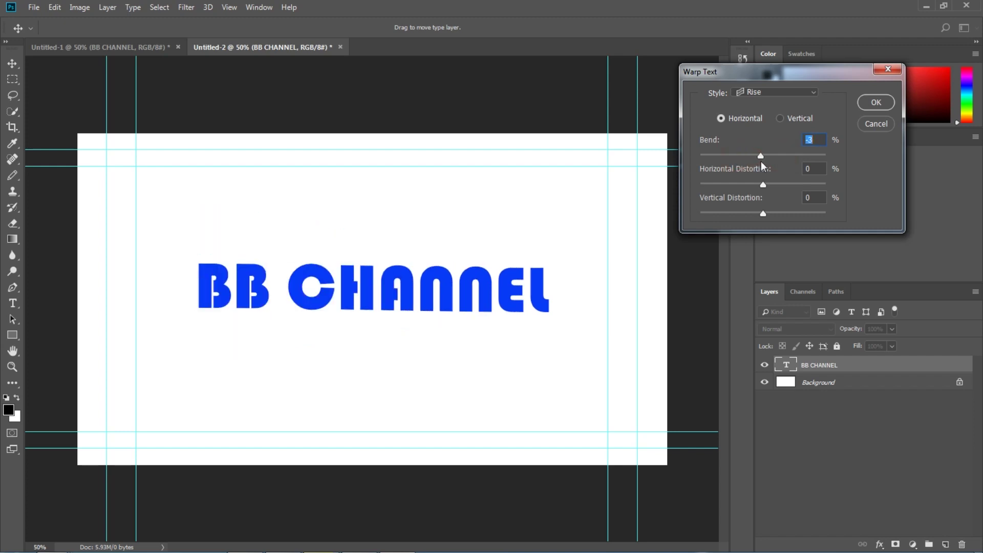
# Try the Fisheye warp style on the text with a bend of -51% and of +41%
pyautogui.click(811, 96)
pyautogui.click(768, 290)
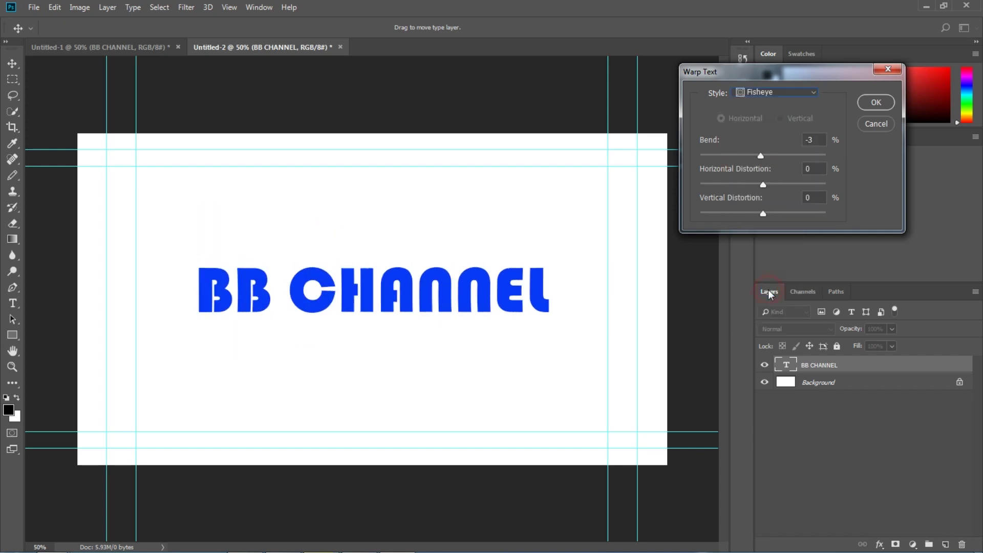
pyautogui.moveTo(761, 161); pyautogui.dragTo(731, 163)
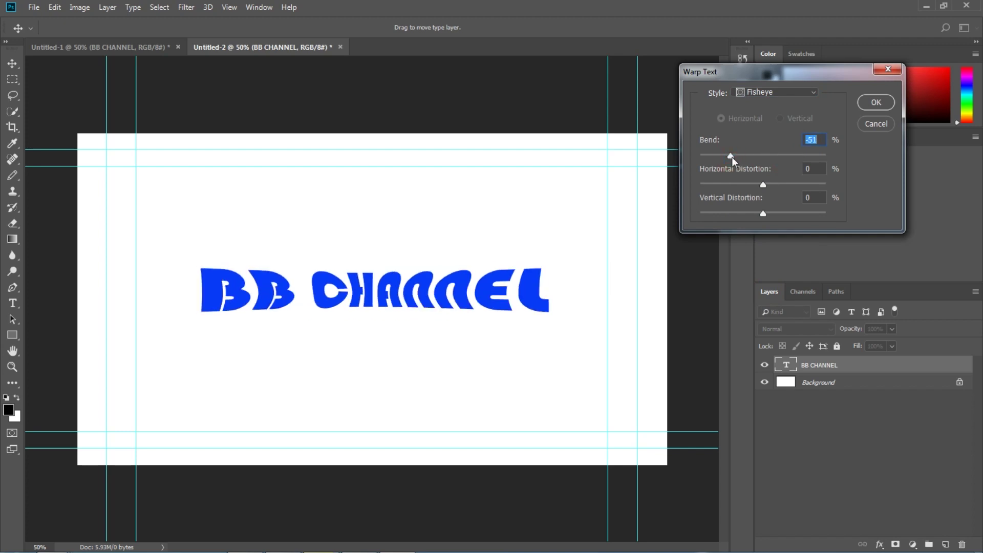
pyautogui.moveTo(742, 156); pyautogui.dragTo(791, 161)
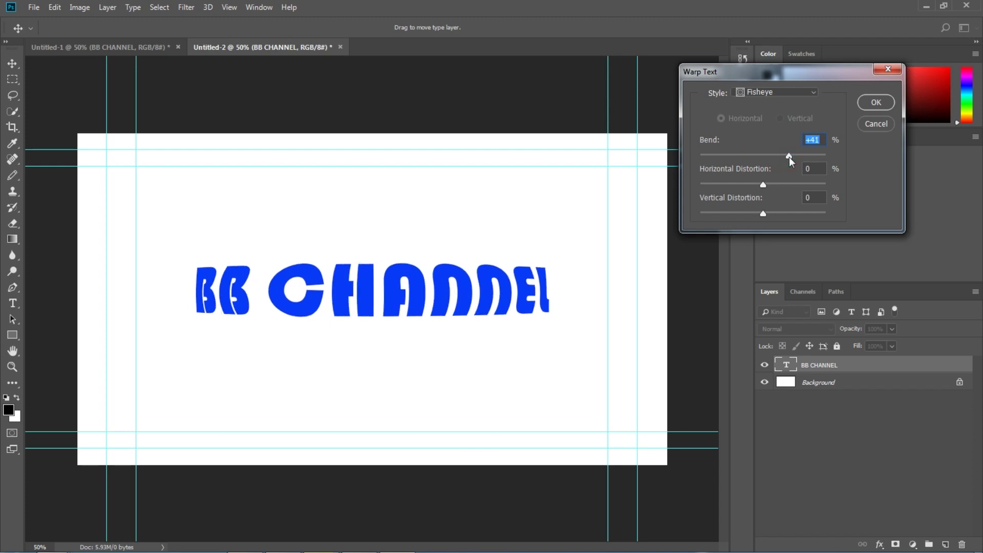
# Try the Inflate warp style with a reduced bend and the Squeeze style with its bend set to 0%
pyautogui.click(811, 93)
pyautogui.click(777, 304)
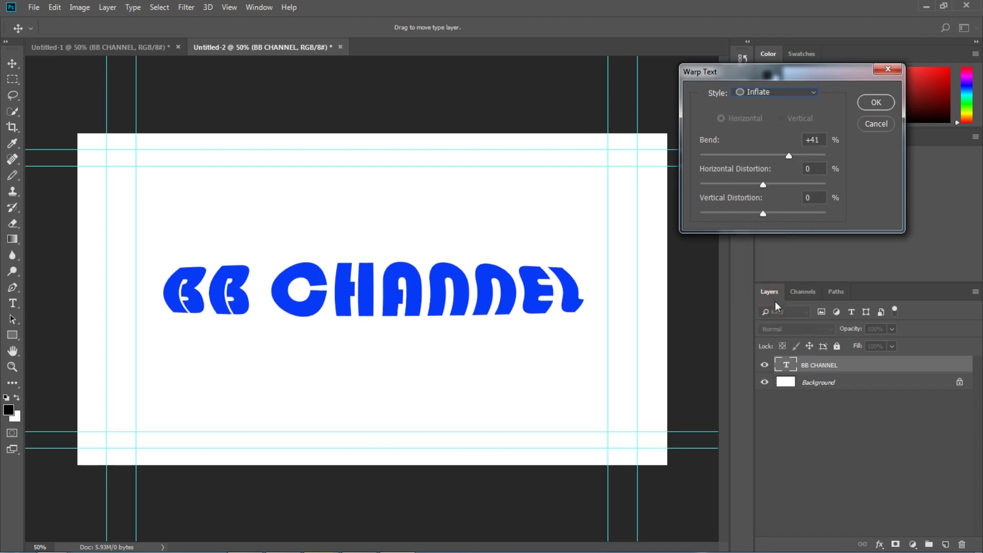
pyautogui.moveTo(788, 157); pyautogui.dragTo(760, 162)
pyautogui.click(814, 94)
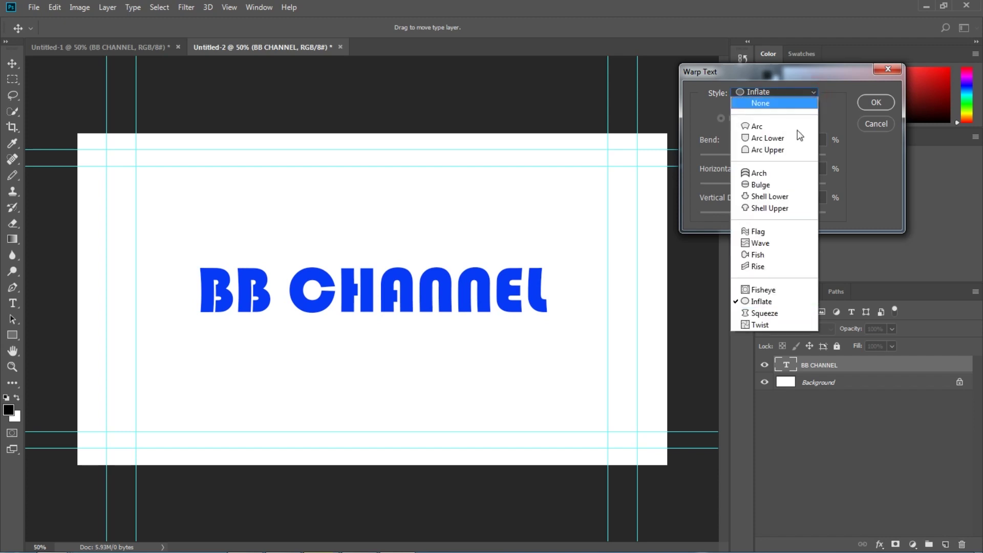
pyautogui.click(782, 310)
pyautogui.moveTo(761, 156)
pyautogui.mouseDown()
pyautogui.moveTo(795, 160)
pyautogui.moveTo(729, 163)
pyautogui.moveTo(762, 155)
pyautogui.mouseUp()
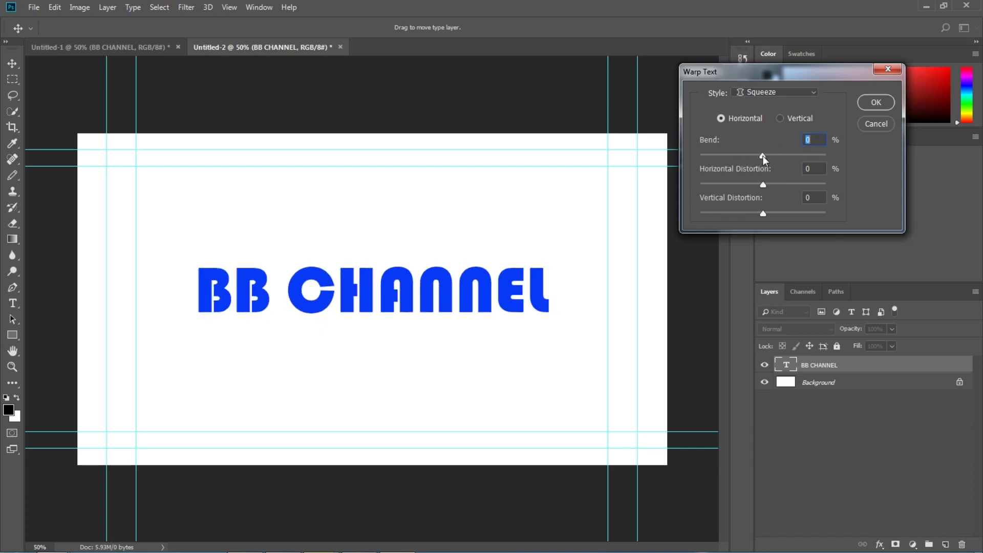
# Try the Twist warp style on the text with a slightly negative bend
pyautogui.click(810, 97)
pyautogui.click(780, 326)
pyautogui.moveTo(763, 161)
pyautogui.mouseDown()
pyautogui.moveTo(803, 161)
pyautogui.moveTo(742, 163)
pyautogui.moveTo(760, 163)
pyautogui.mouseUp()
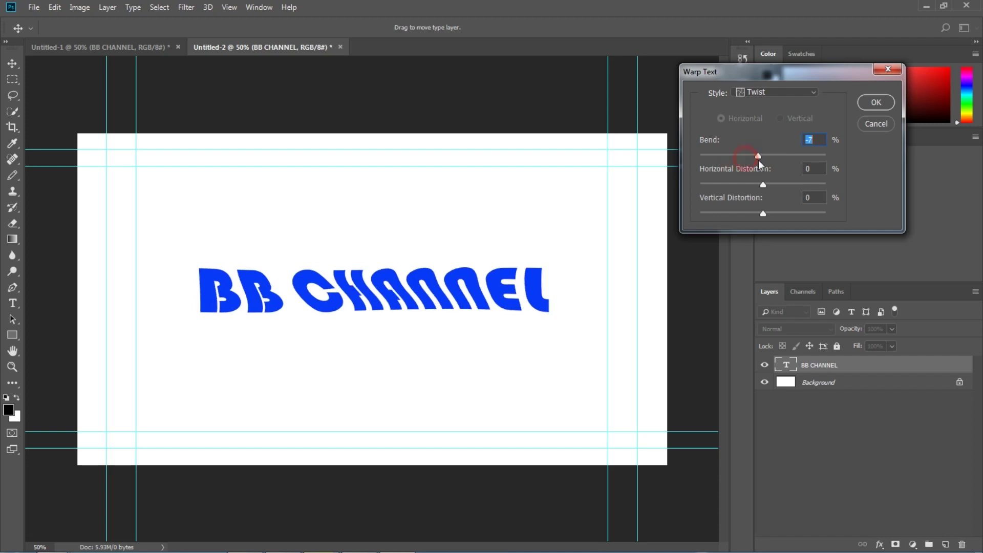
# Remove the warp from the BB CHANNEL text by setting its style to None and apply the change
pyautogui.click(810, 93)
pyautogui.click(768, 101)
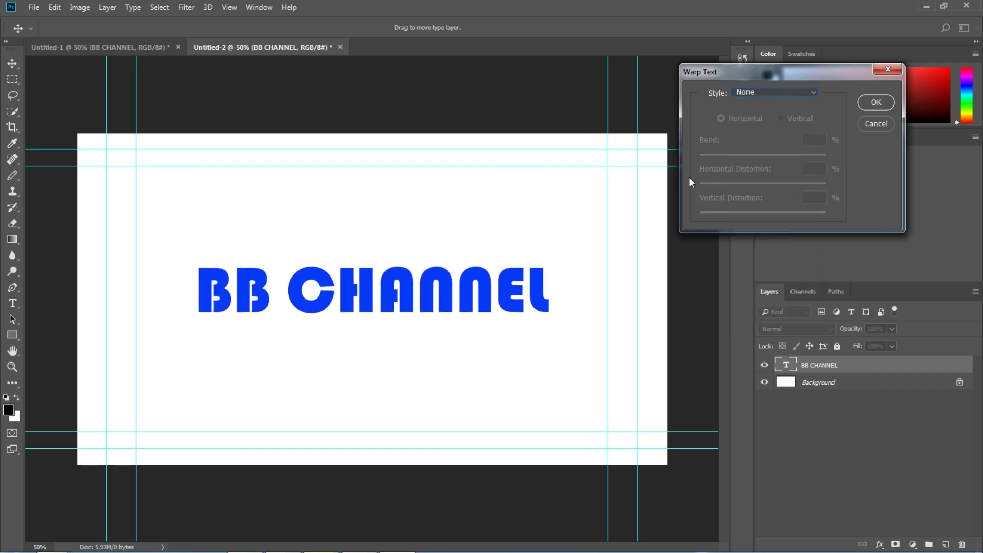
pyautogui.click(877, 102)
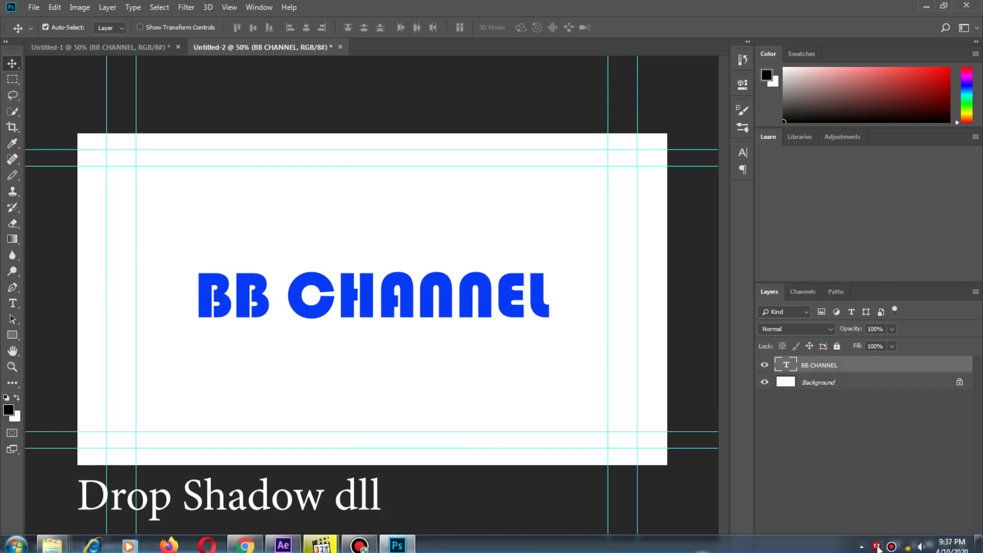
# Add a Drop Shadow effect to the BB CHANNEL layer and raise the shadow's opacity
pyautogui.click(878, 544)
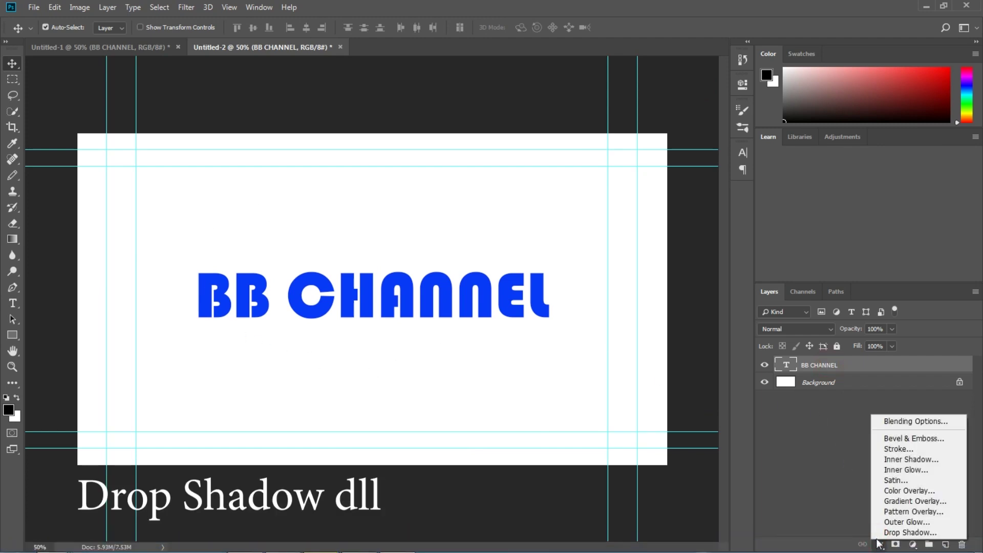
pyautogui.click(903, 533)
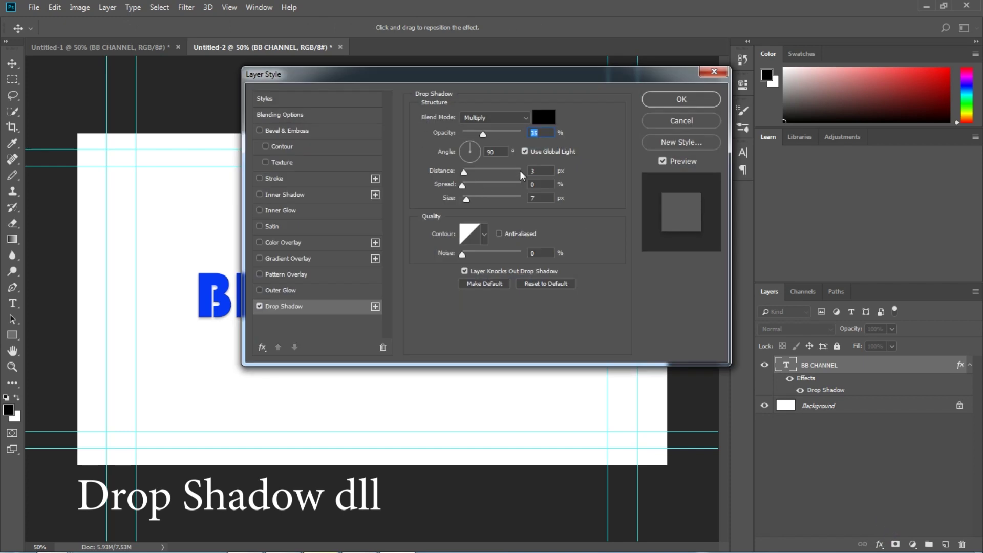
pyautogui.moveTo(484, 134); pyautogui.dragTo(524, 140)
pyautogui.click(683, 100)
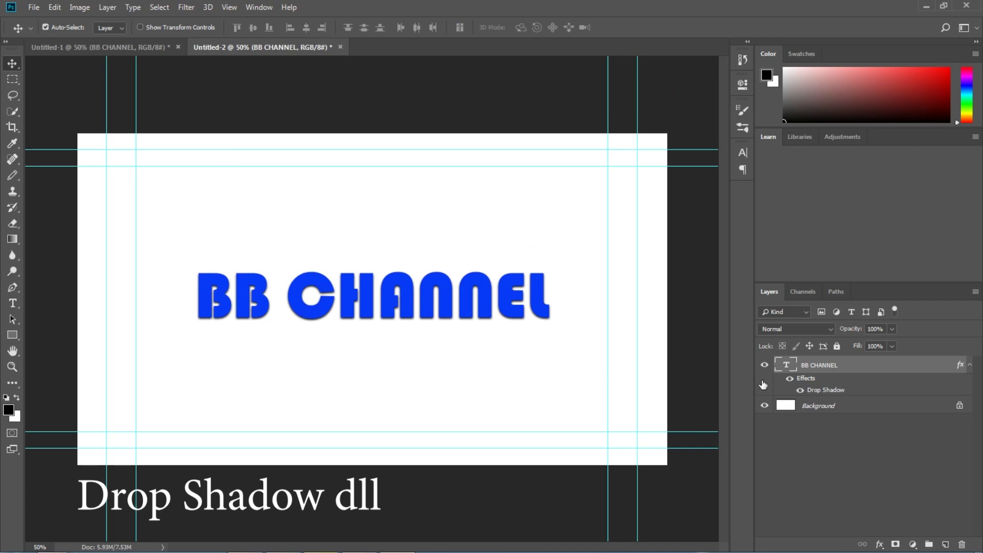
# Add a Bevel & Emboss effect to the BB CHANNEL layer and increase its depth, keeping the Inner Bevel style
pyautogui.click(879, 544)
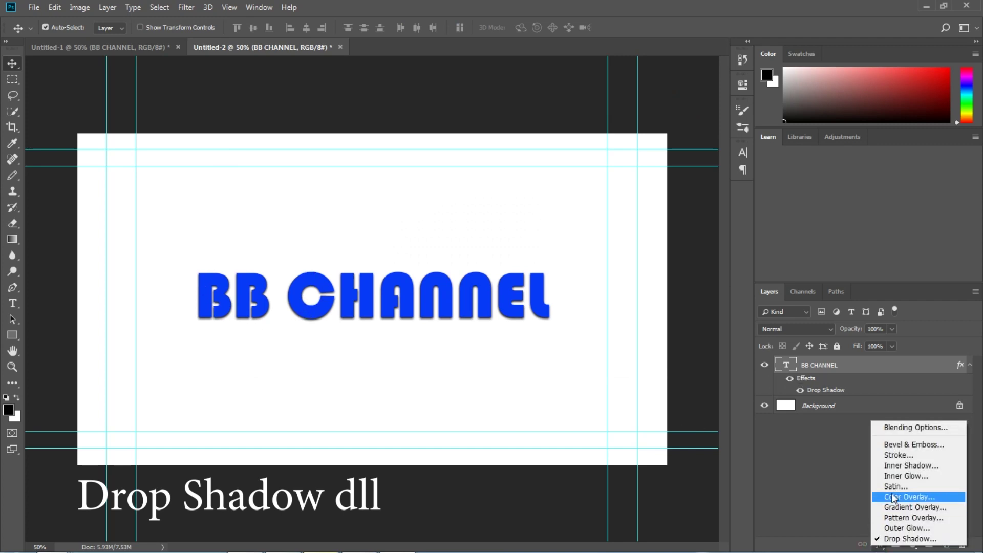
pyautogui.click(898, 446)
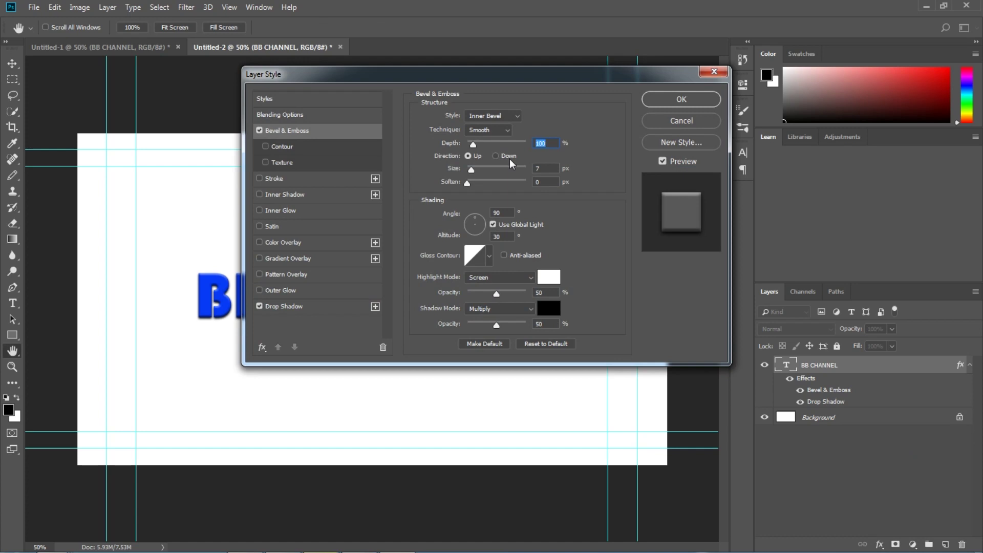
pyautogui.moveTo(466, 80); pyautogui.dragTo(638, 83)
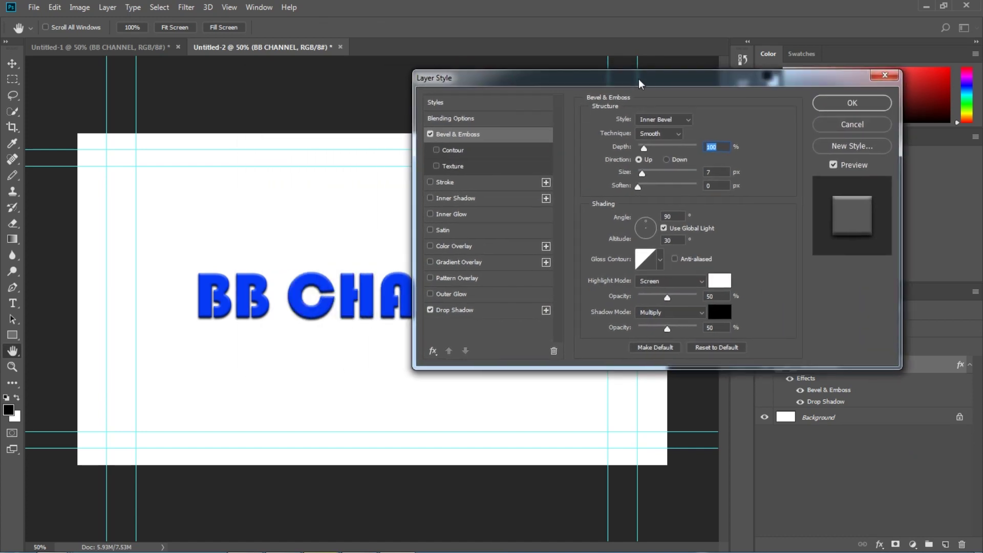
pyautogui.click(646, 148)
pyautogui.moveTo(647, 151); pyautogui.dragTo(674, 150)
pyautogui.click(836, 105)
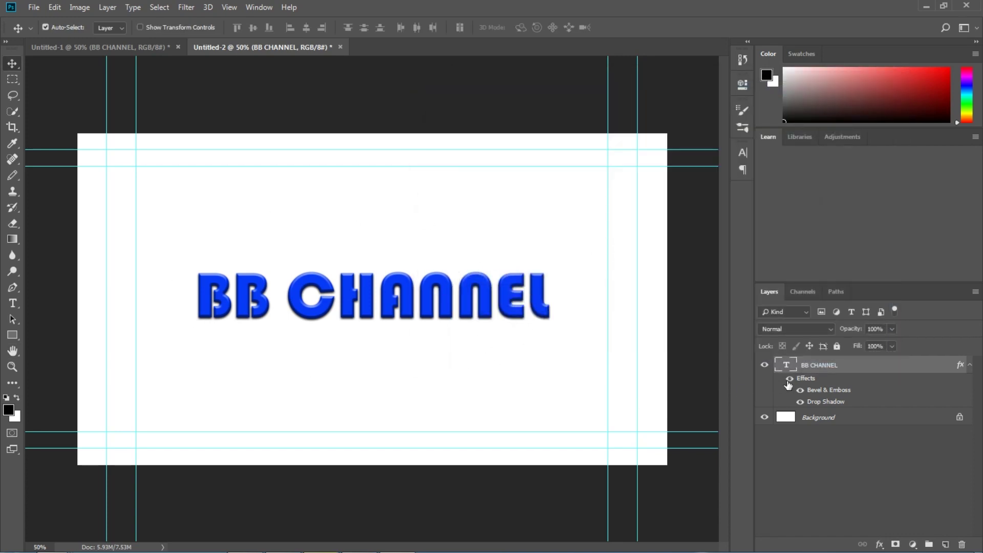
# Toggle the visibility of the text layer's Bevel & Emboss and Drop Shadow effects to compare the text with and without them
pyautogui.click(788, 383)
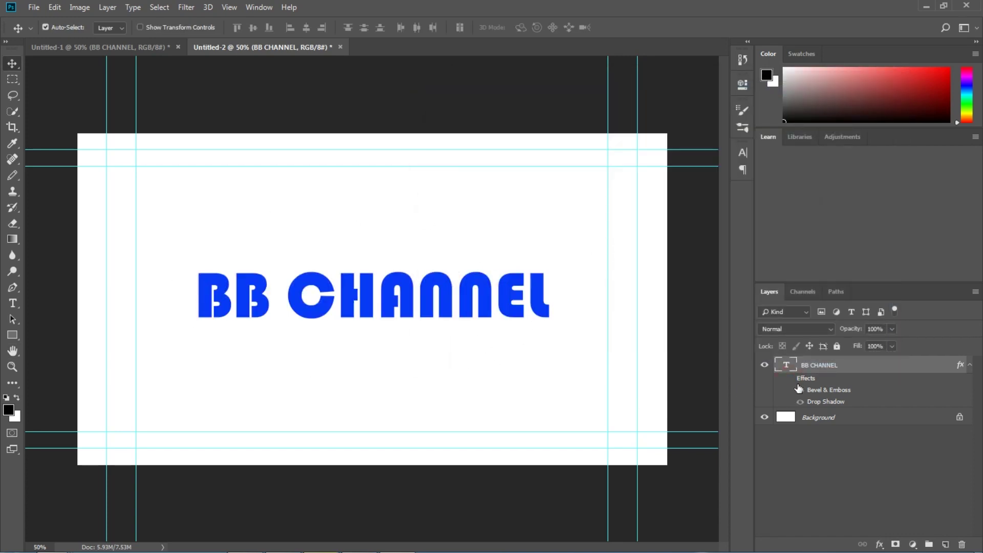
pyautogui.click(800, 390)
pyautogui.click(800, 402)
pyautogui.click(790, 381)
pyautogui.click(790, 379)
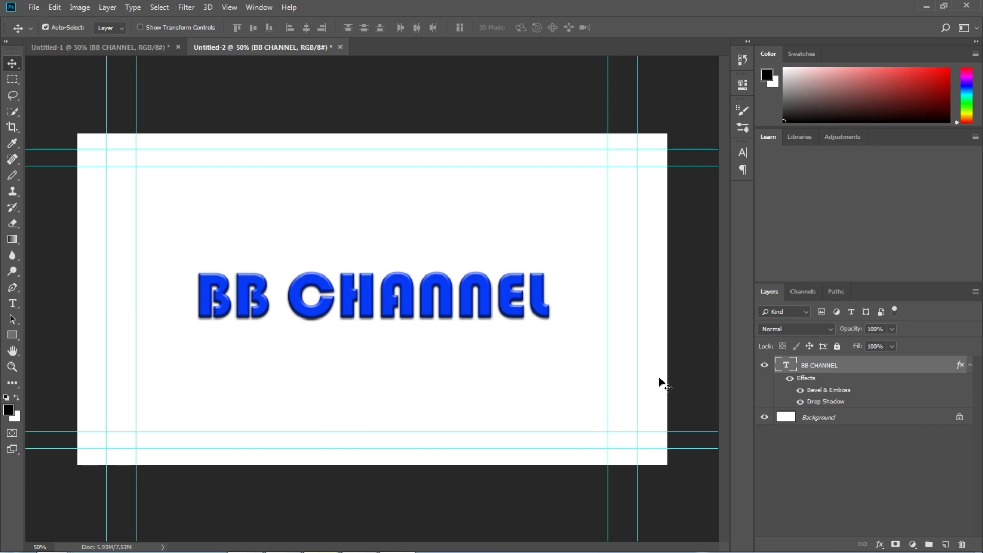
# Try an Inner Glow effect on the BB CHANNEL layer with 0% choke and a 29 px size, and switch it off again
pyautogui.click(879, 544)
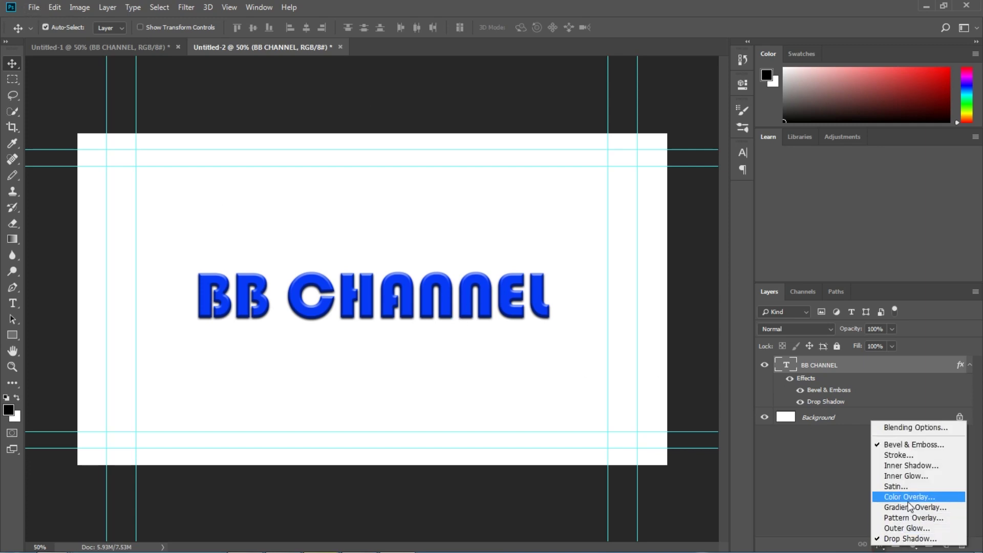
pyautogui.click(909, 476)
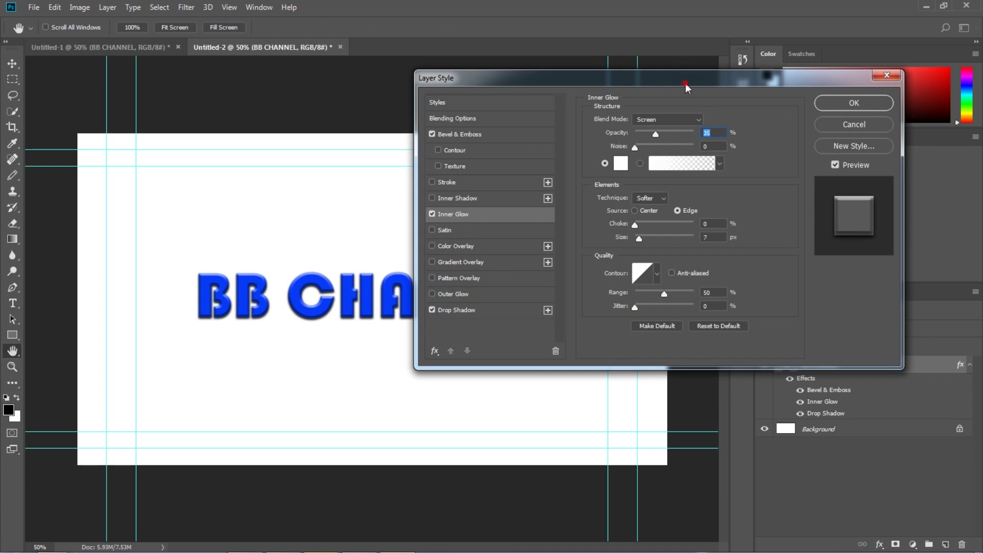
pyautogui.moveTo(687, 86); pyautogui.dragTo(768, 93)
pyautogui.click(715, 231)
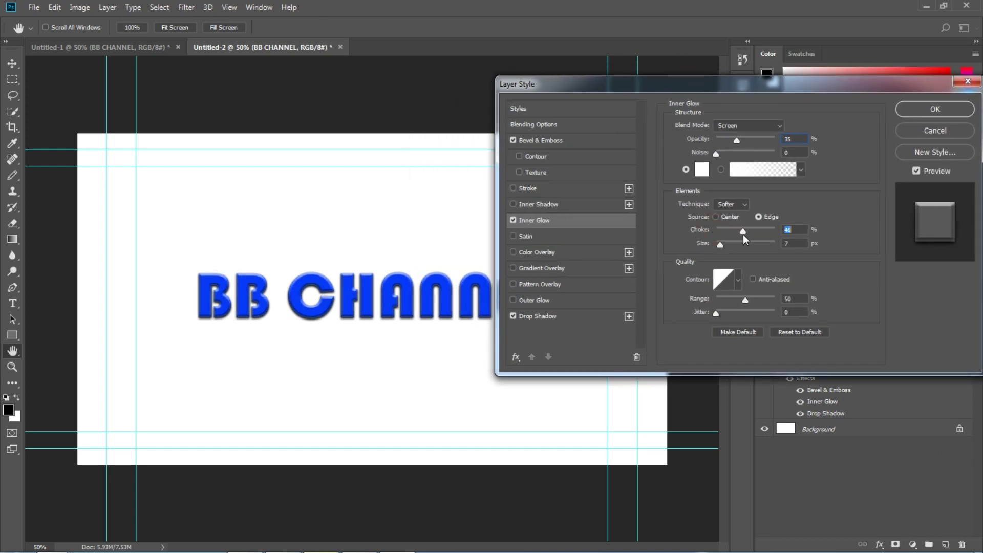
pyautogui.moveTo(720, 245)
pyautogui.mouseDown()
pyautogui.moveTo(754, 247)
pyautogui.moveTo(721, 250)
pyautogui.moveTo(723, 234)
pyautogui.moveTo(707, 234)
pyautogui.mouseUp()
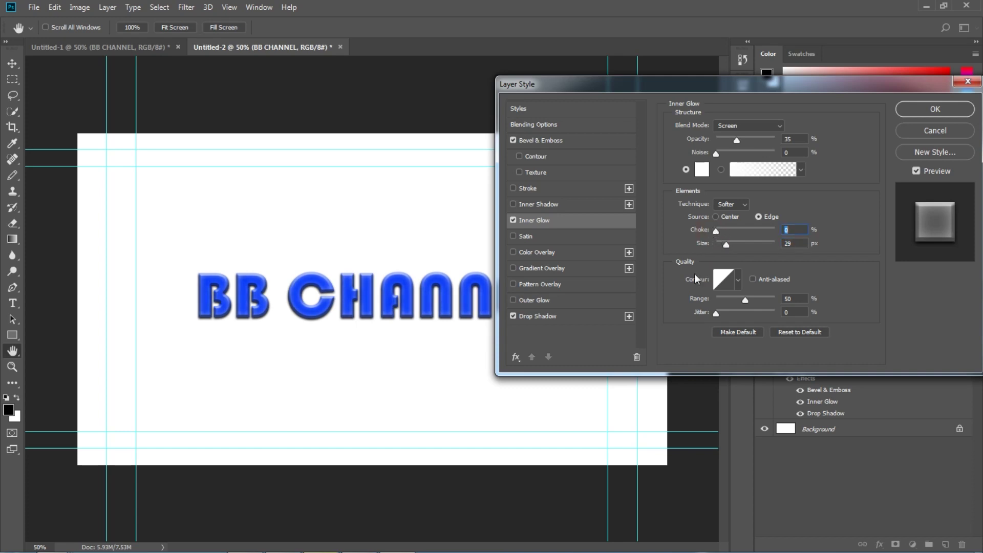
pyautogui.click(513, 221)
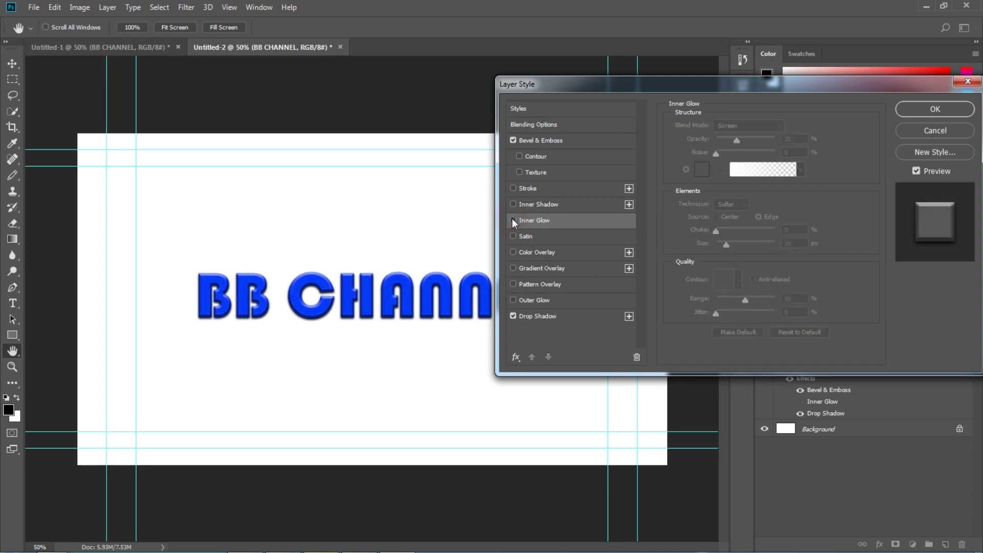
# Preview the Color Overlay, Stroke, Inner Shadow and Satin effects on the BB CHANNEL text, switching each off again
pyautogui.click(512, 252)
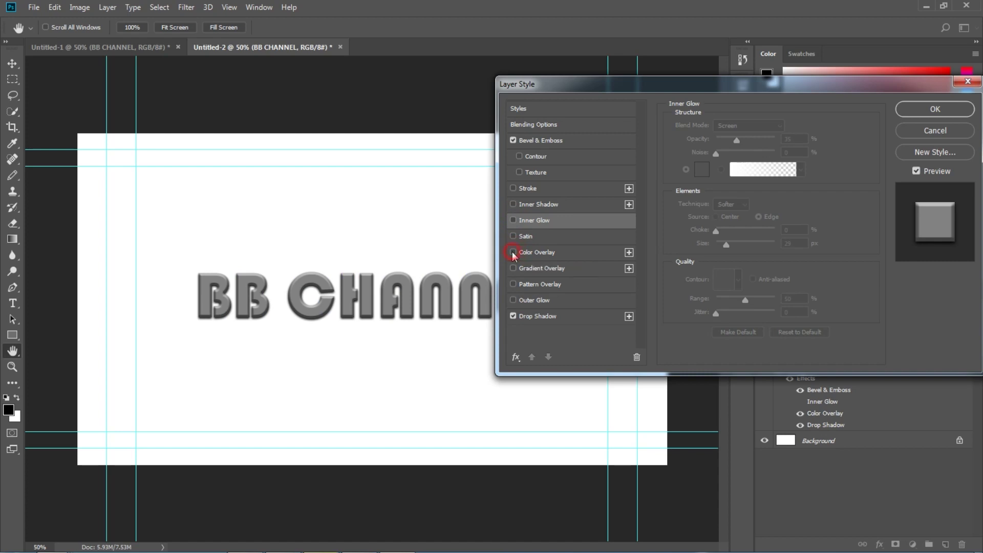
pyautogui.click(513, 253)
pyautogui.moveTo(578, 92); pyautogui.dragTo(651, 99)
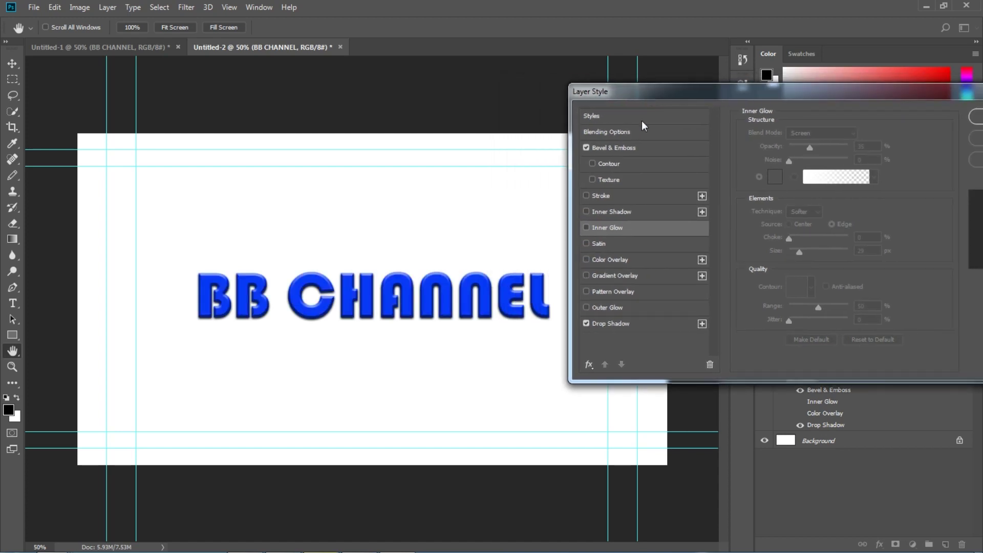
pyautogui.click(586, 197)
pyautogui.click(586, 196)
pyautogui.click(587, 211)
pyautogui.click(587, 211)
pyautogui.click(587, 243)
pyautogui.click(587, 243)
pyautogui.click(586, 259)
pyautogui.click(587, 259)
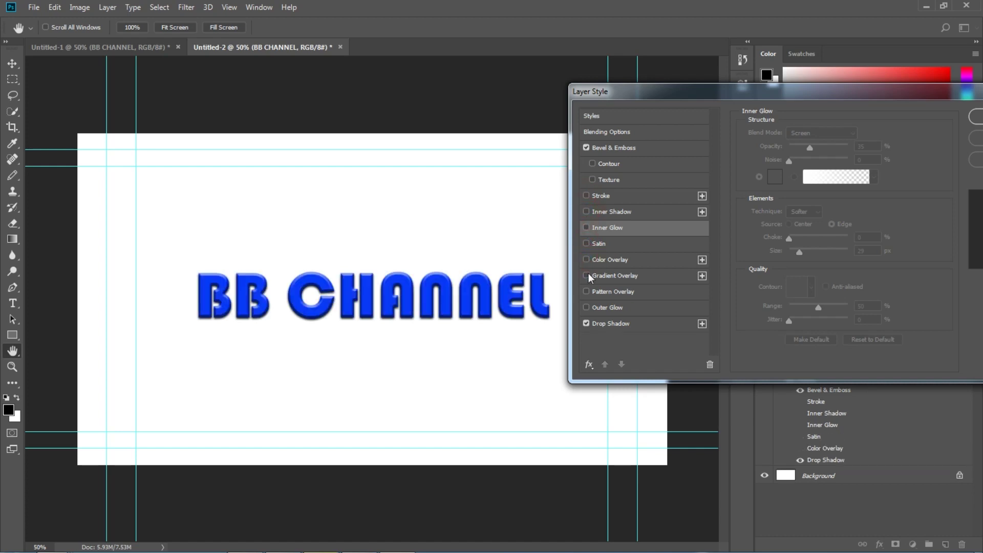
# Preview the Gradient Overlay, Pattern Overlay and Outer Glow effects, then accept the layer style with only Bevel & Emboss and Drop Shadow enabled
pyautogui.click(587, 276)
pyautogui.click(587, 276)
pyautogui.click(587, 291)
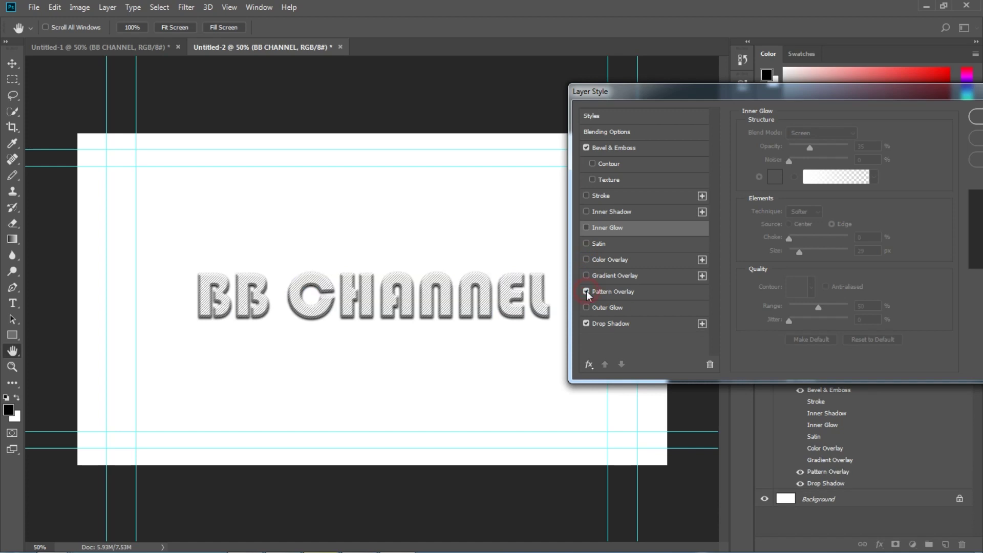
pyautogui.click(586, 292)
pyautogui.click(587, 308)
pyautogui.click(586, 308)
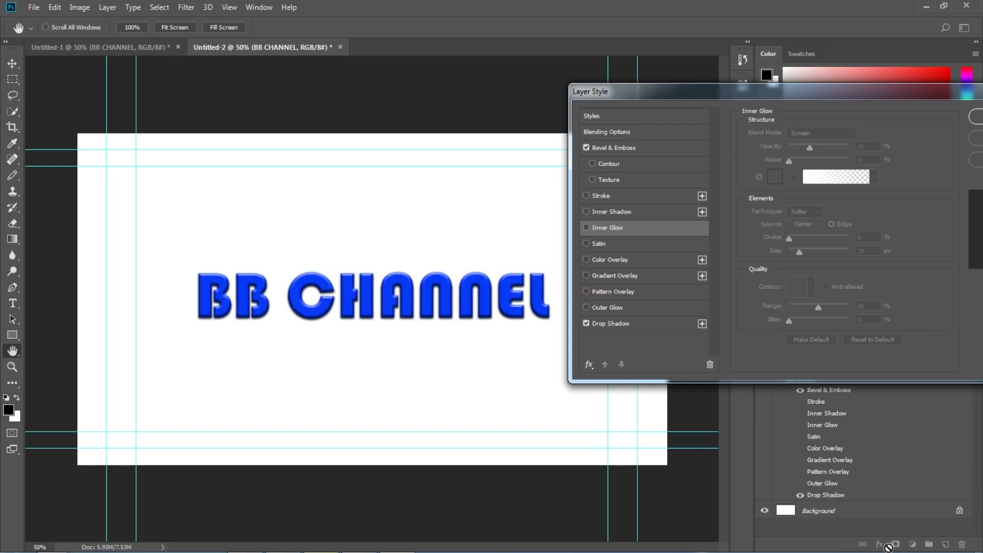
pyautogui.moveTo(847, 95); pyautogui.dragTo(774, 97)
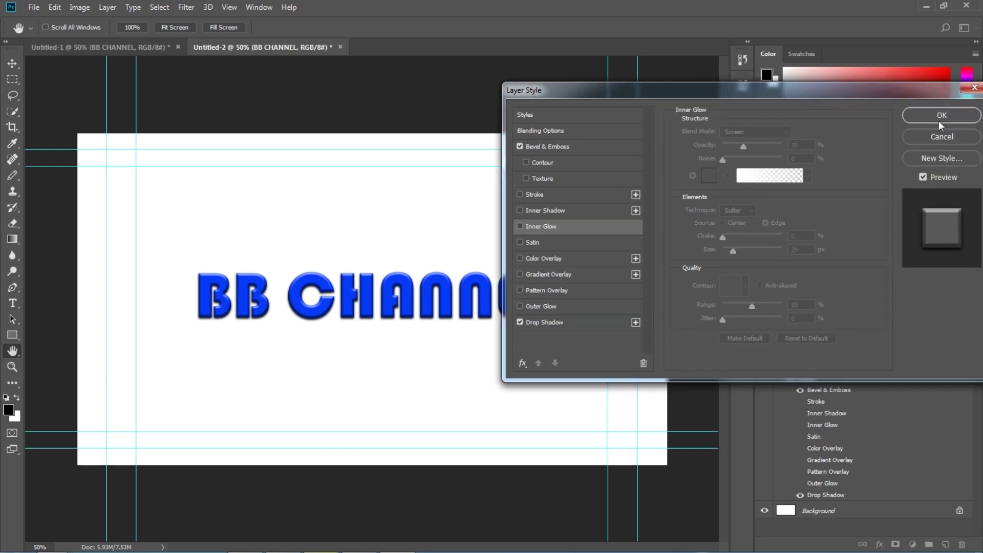
pyautogui.click(943, 115)
pyautogui.press('v')
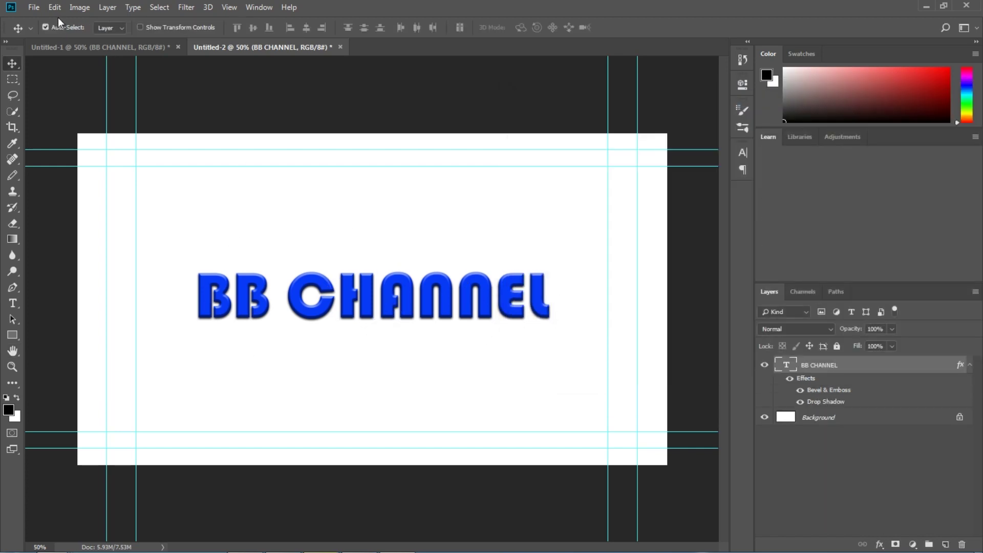
# Create a new document using the Film & Video document type
pyautogui.click(34, 7)
pyautogui.click(43, 18)
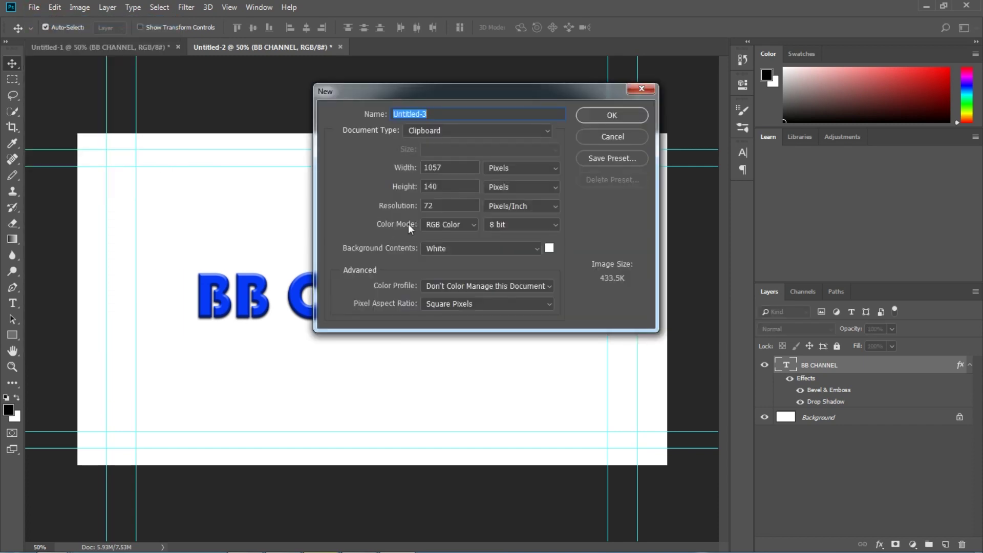
pyautogui.click(546, 131)
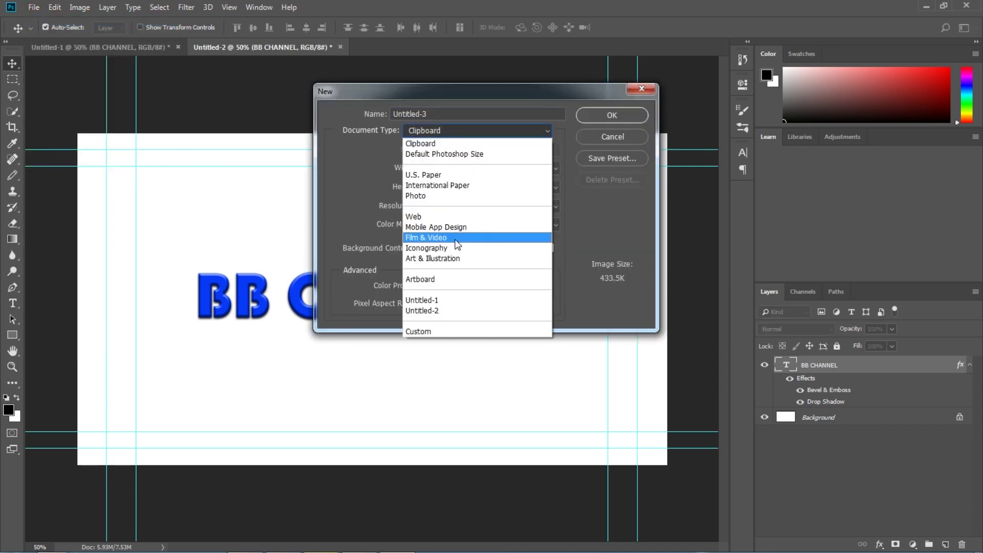
pyautogui.click(450, 237)
pyautogui.click(612, 115)
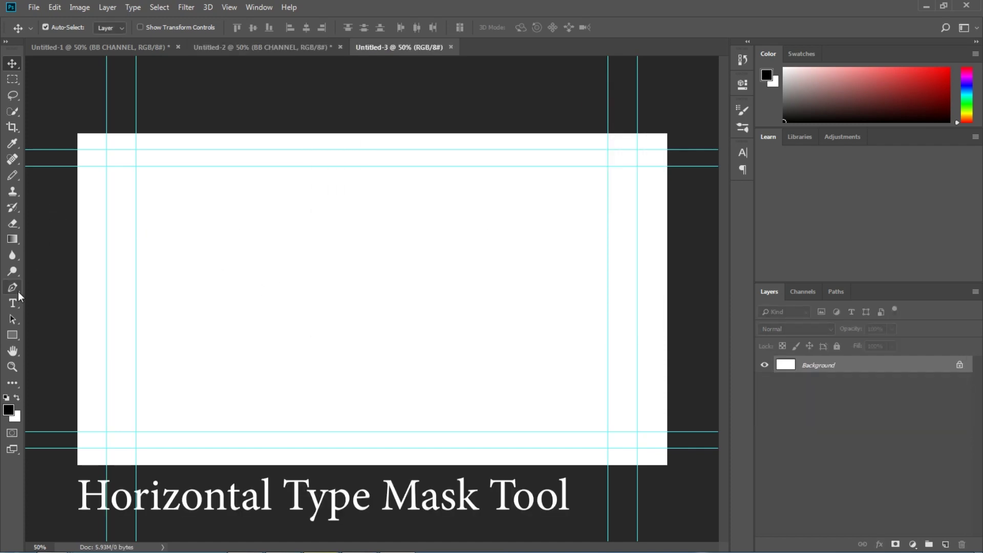
# Enter BB CHANNEL on the new canvas with the Horizontal Type Mask Tool
pyautogui.click(13, 304)
pyautogui.rightClick(17, 308)
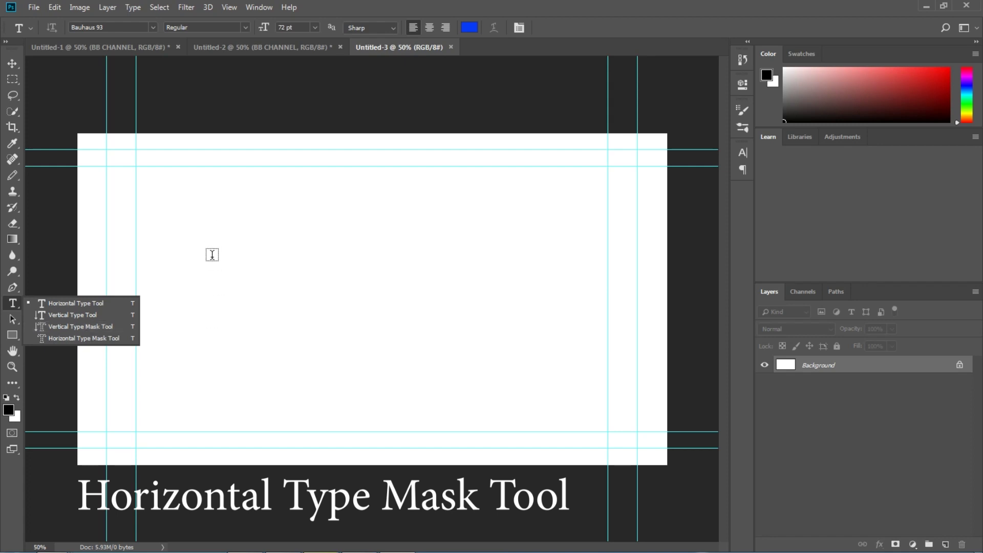
pyautogui.click(78, 338)
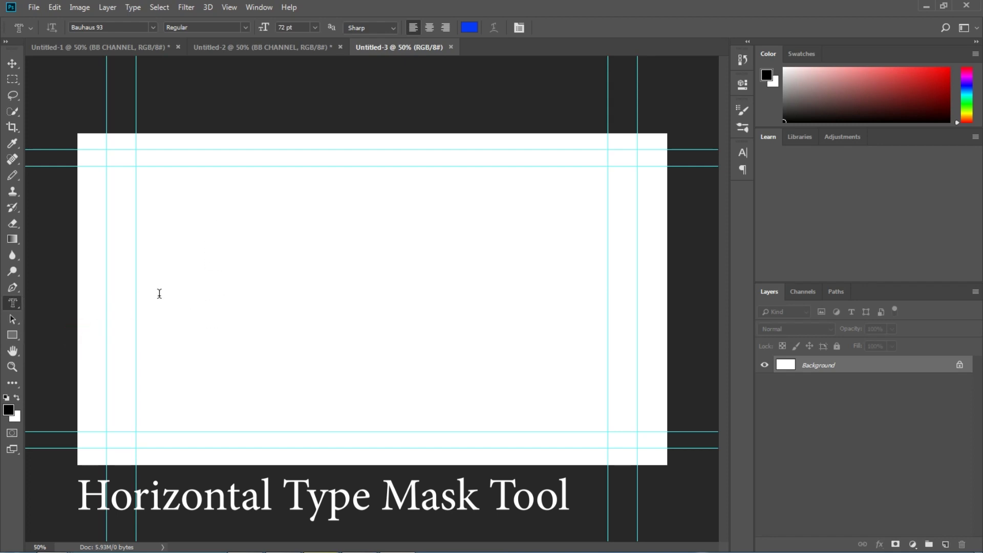
pyautogui.click(154, 288)
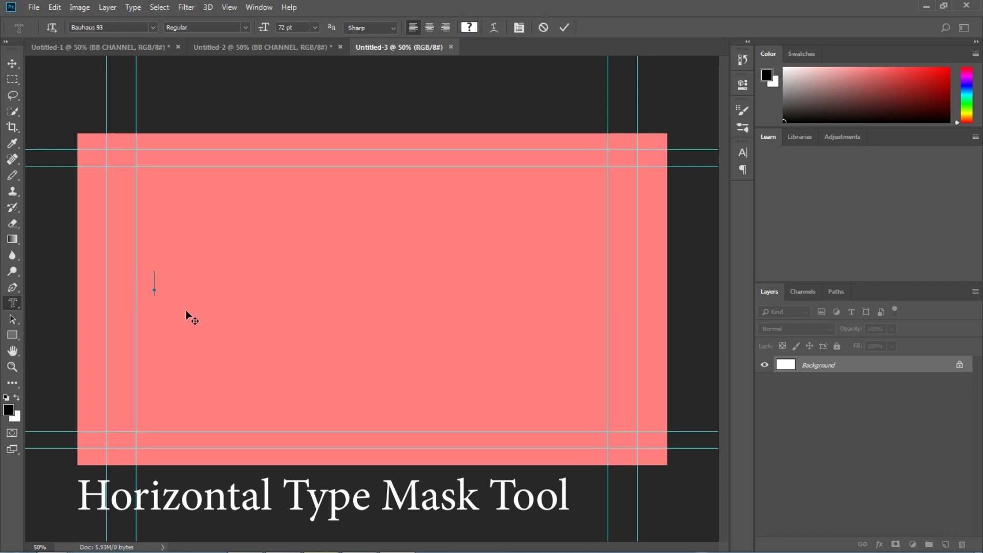
pyautogui.write('BB C')
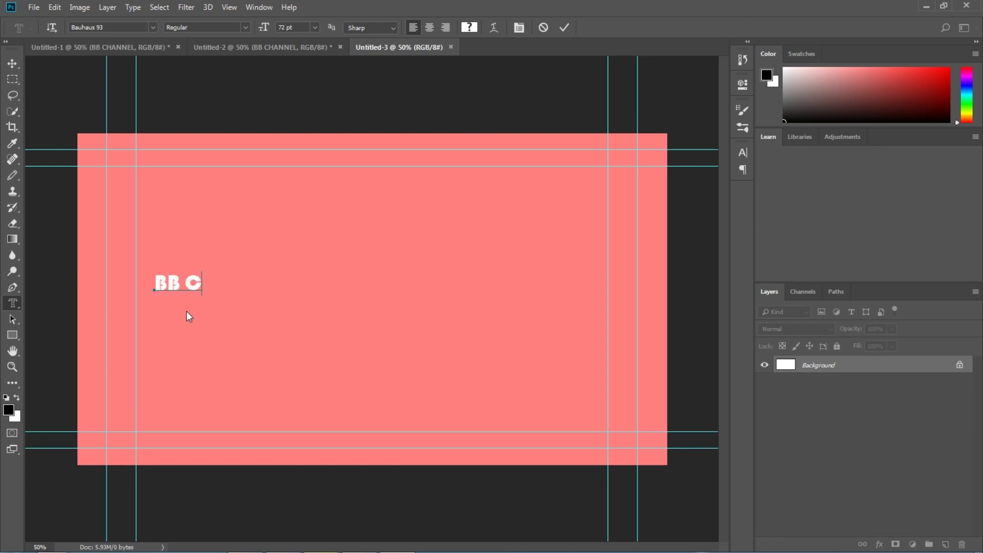
pyautogui.write('HANNEL')
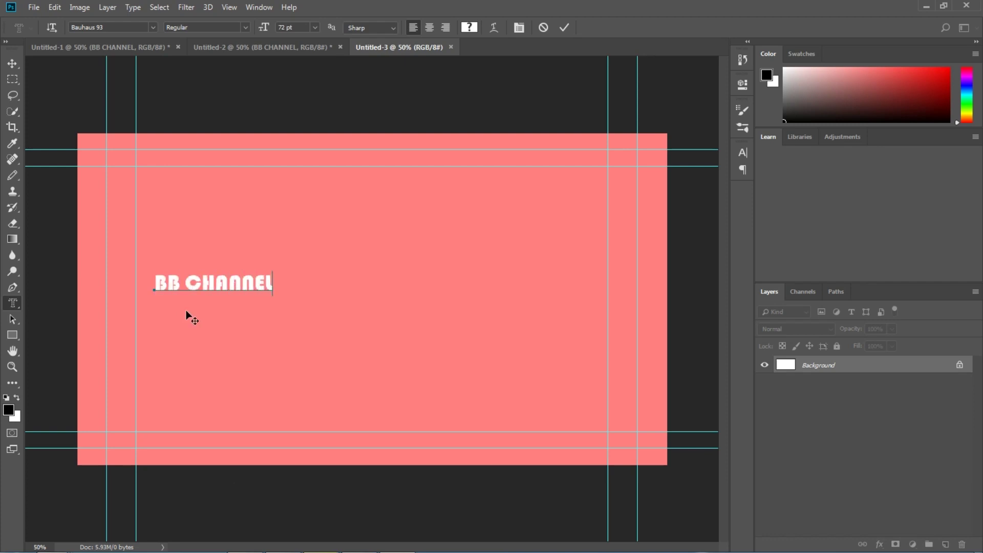
# Enlarge the BB CHANNEL mask text to span most of the canvas, center it vertically and commit it as a selection
pyautogui.moveTo(156, 286); pyautogui.dragTo(279, 297)
pyautogui.press('ctrl')
pyautogui.moveTo(271, 295); pyautogui.dragTo(596, 435)
pyautogui.moveTo(500, 359); pyautogui.dragTo(496, 304)
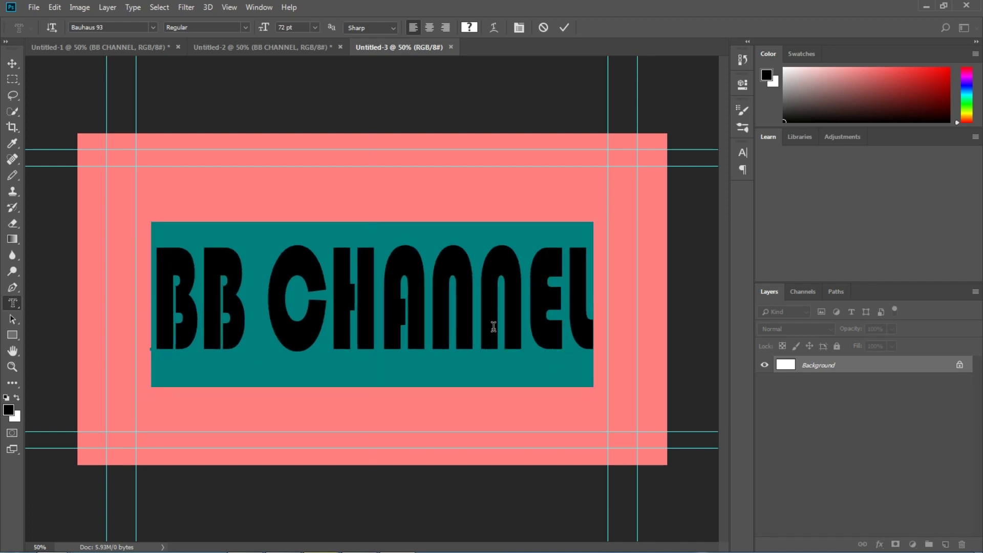
pyautogui.click(565, 21)
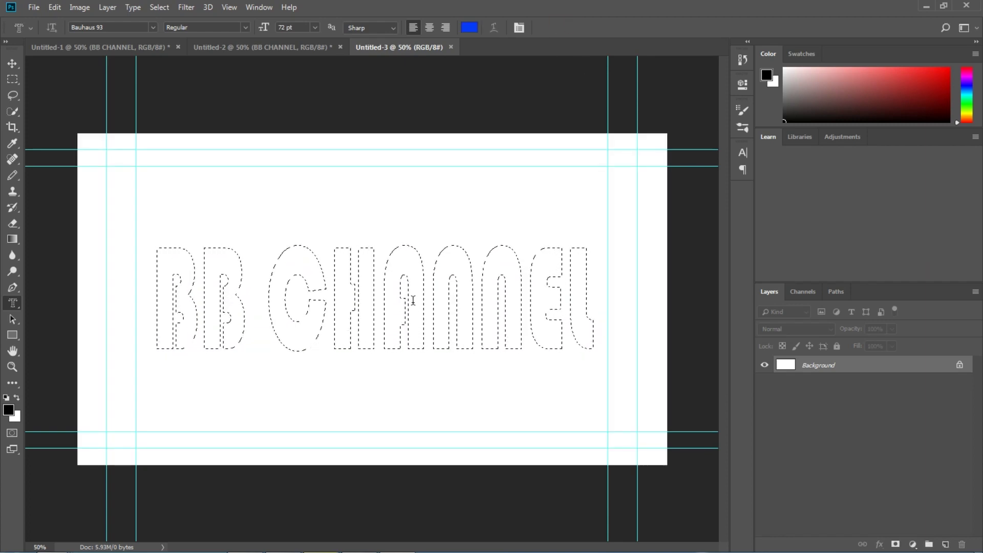
# Convert the Background into the regular layer Layer 0, delete the selected letter shapes from it and deselect
pyautogui.click(12, 66)
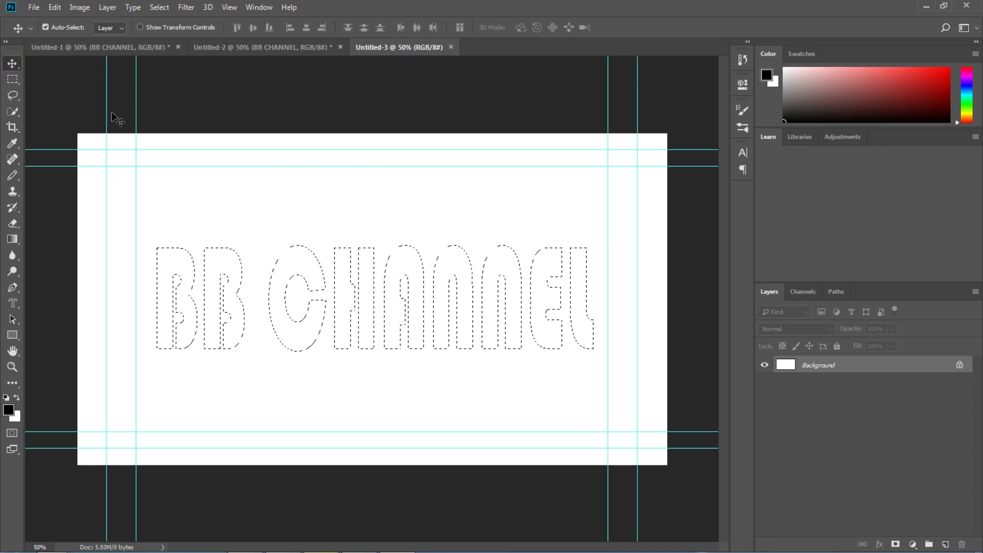
pyautogui.click(104, 10)
pyautogui.moveTo(211, 21)
pyautogui.click(276, 32)
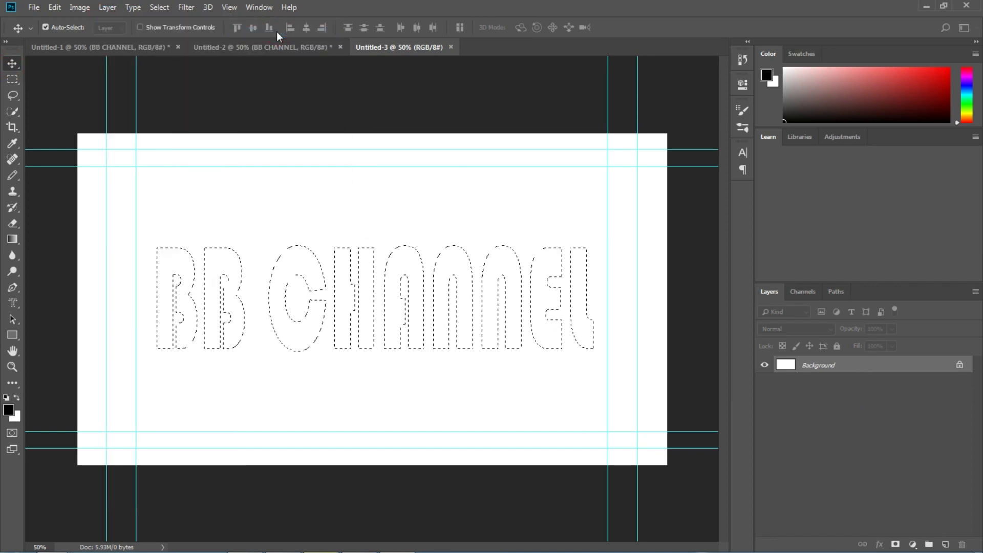
pyautogui.click(588, 164)
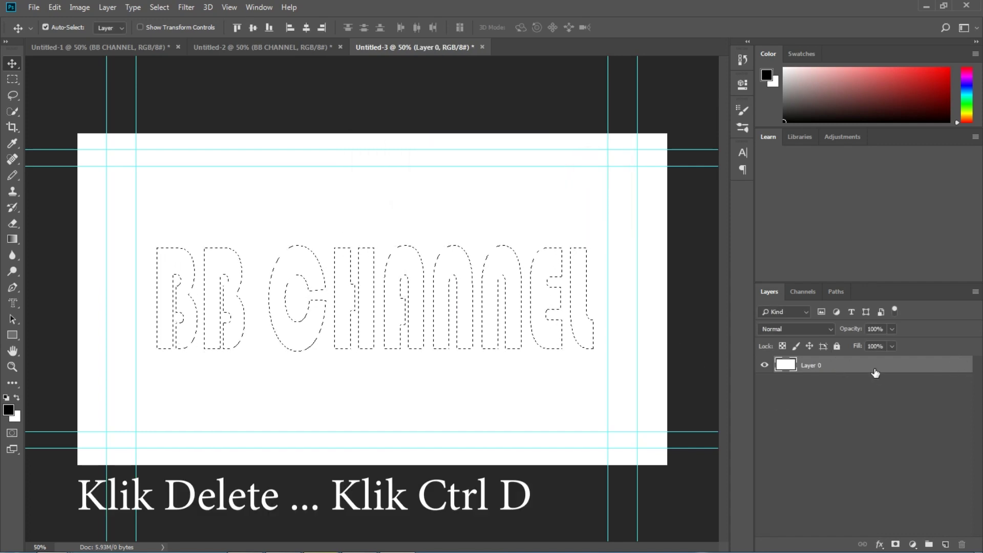
pyautogui.press('Delete')
pyautogui.hotkey('ctrl', 'd')
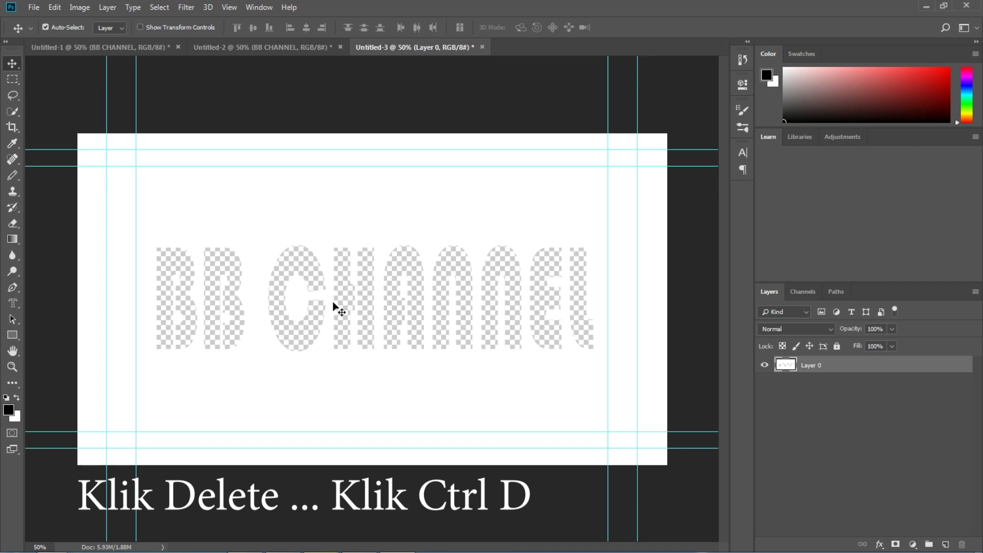
# Place the tiger image "download" from the FOTO folder into the document and scale it to about 495% over the letters
pyautogui.moveTo(53, 540)
pyautogui.click(77, 469)
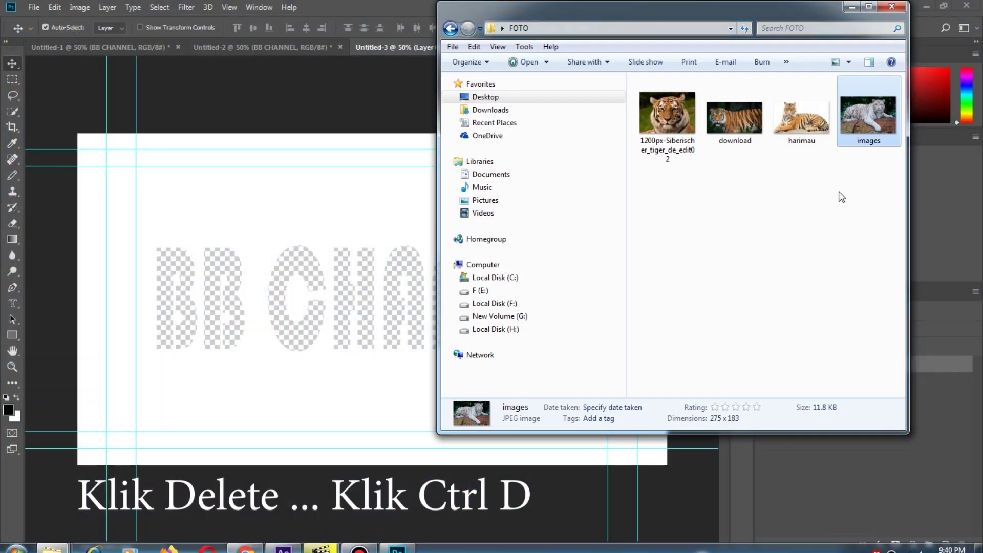
pyautogui.moveTo(735, 118); pyautogui.dragTo(353, 293)
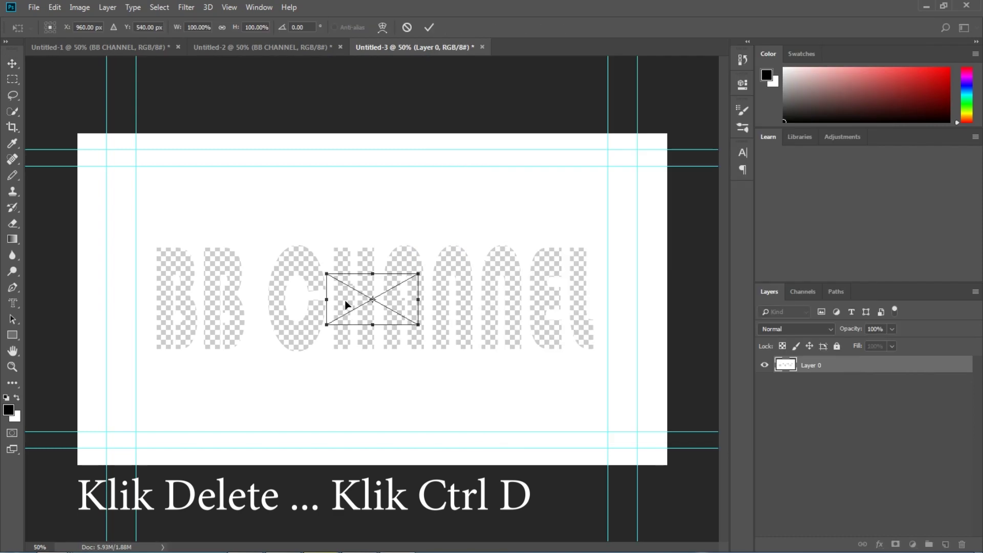
pyautogui.moveTo(412, 324); pyautogui.dragTo(640, 399)
pyautogui.moveTo(559, 351); pyautogui.dragTo(432, 307)
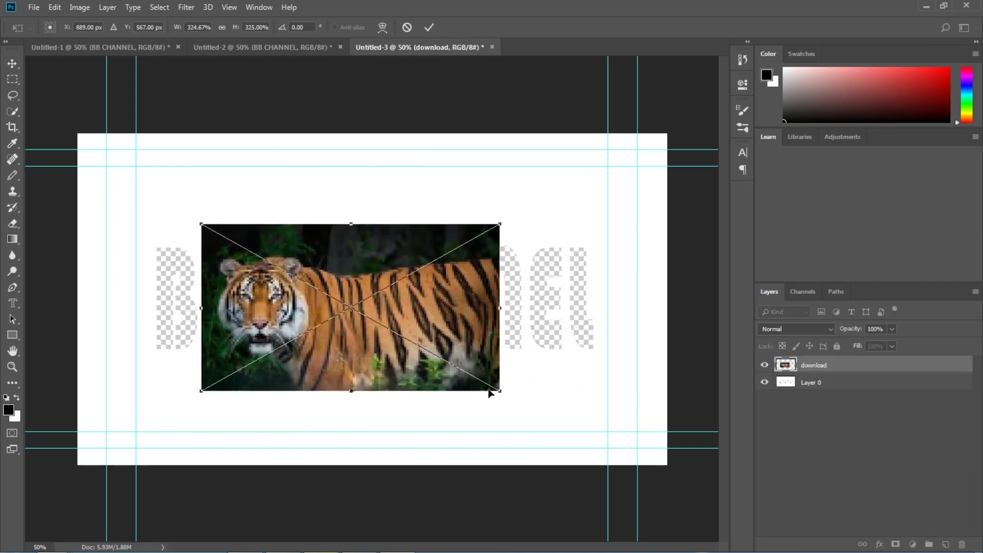
pyautogui.moveTo(499, 390); pyautogui.dragTo(656, 479)
pyautogui.moveTo(577, 377); pyautogui.dragTo(503, 334)
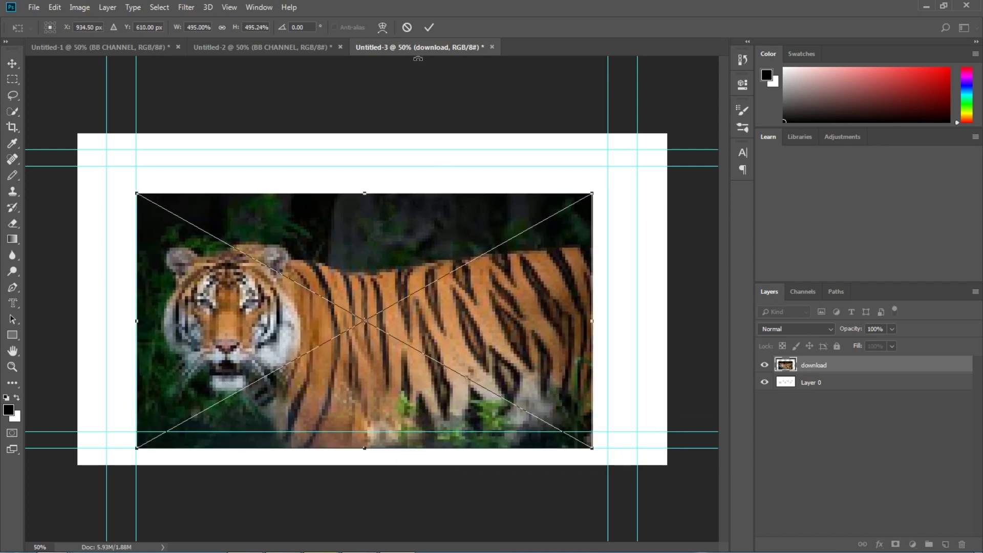
pyautogui.click(429, 28)
# Move the tiger layer below Layer 0, then stretch it to about 516% by 473% and position it so it fills every letter
pyautogui.moveTo(834, 367); pyautogui.dragTo(833, 398)
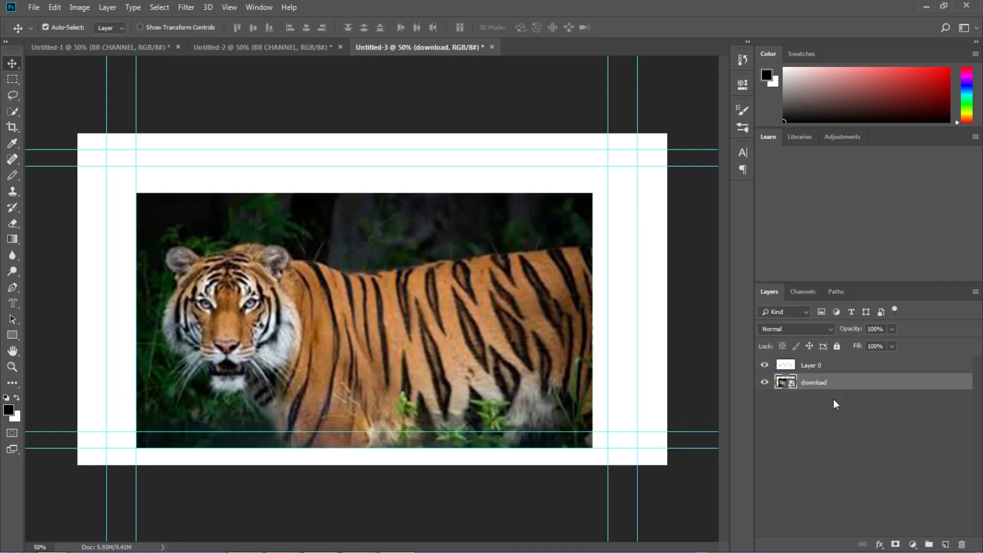
pyautogui.moveTo(307, 330); pyautogui.dragTo(292, 322)
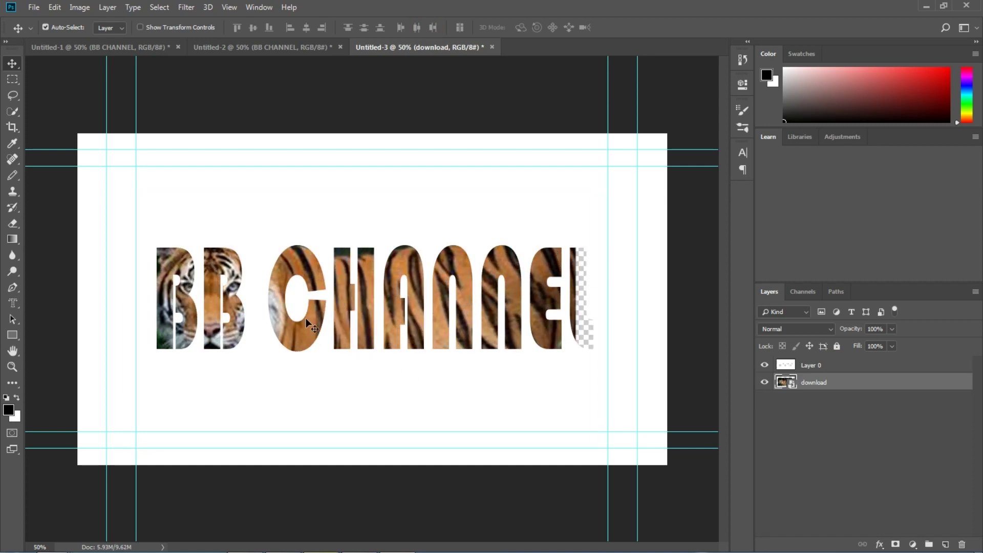
pyautogui.hotkey('ctrl', 't')
pyautogui.moveTo(348, 177); pyautogui.dragTo(348, 189)
pyautogui.moveTo(571, 312); pyautogui.dragTo(597, 311)
pyautogui.moveTo(383, 318); pyautogui.dragTo(385, 307)
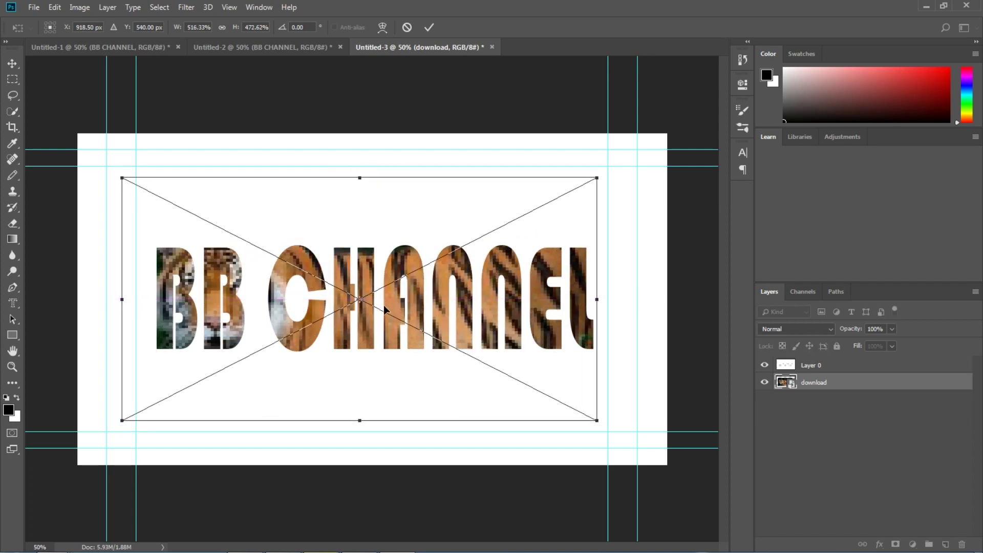
pyautogui.click(429, 27)
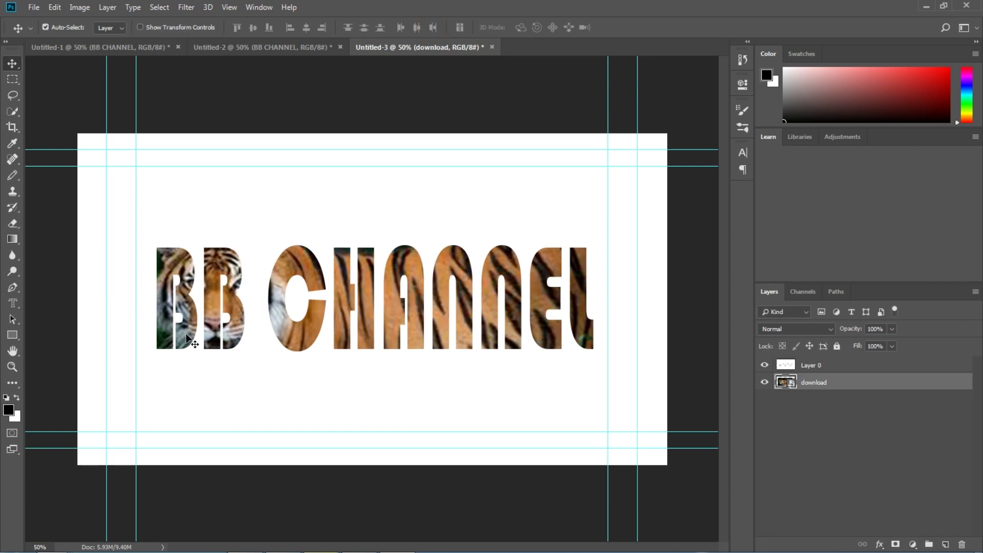
# Add a Drop Shadow effect to Layer 0 with 100% opacity, 0 px distance and 51 px size
pyautogui.click(823, 368)
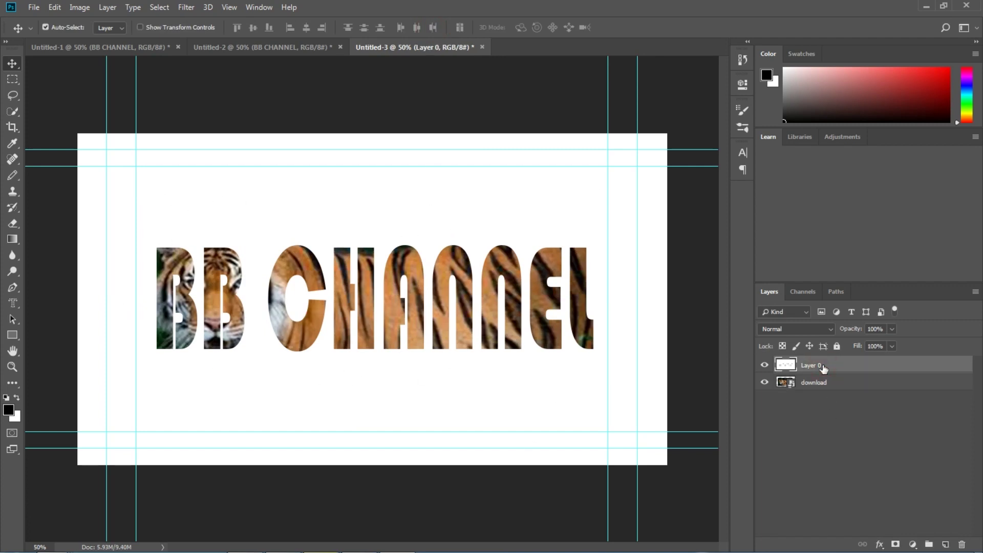
pyautogui.click(879, 544)
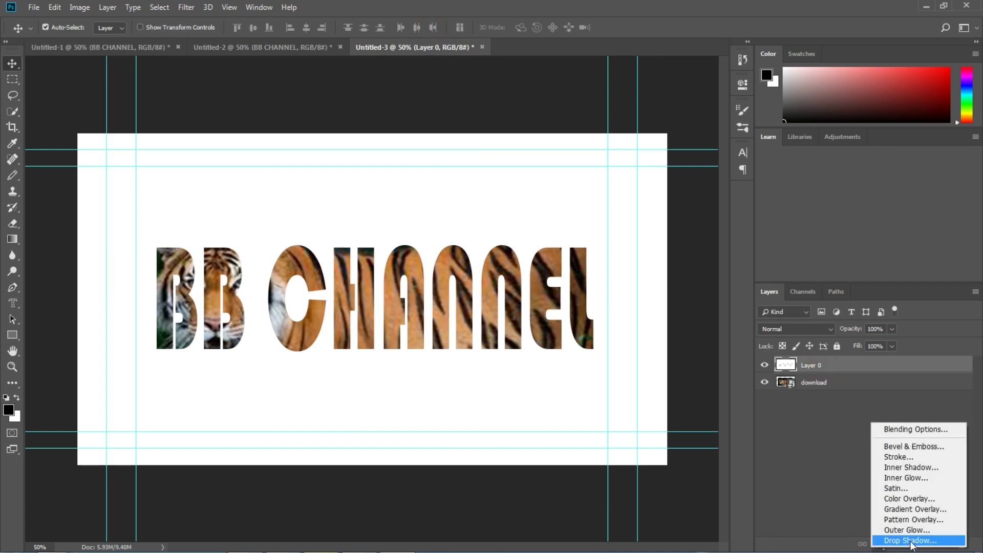
pyautogui.click(897, 536)
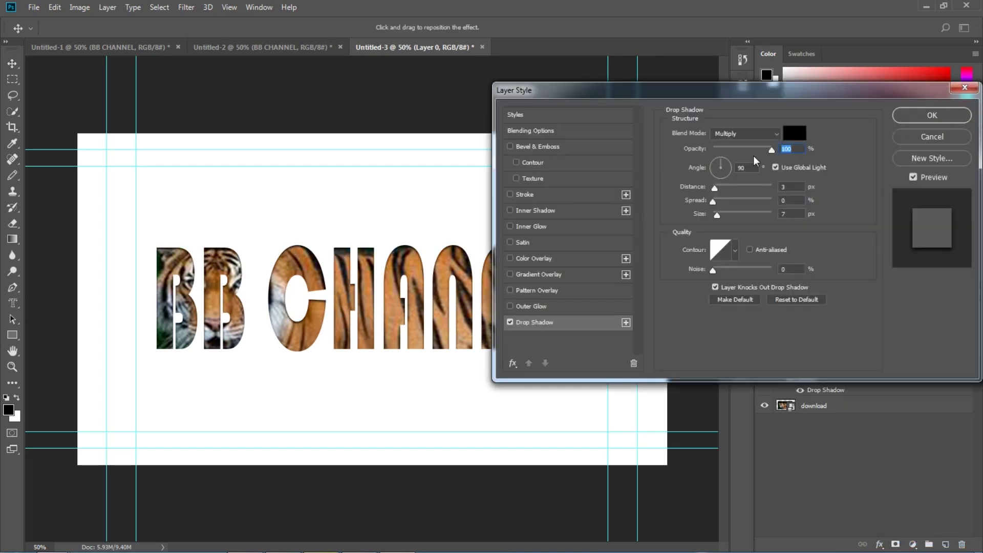
pyautogui.moveTo(714, 187)
pyautogui.mouseDown()
pyautogui.moveTo(727, 189)
pyautogui.moveTo(710, 194)
pyautogui.moveTo(728, 216)
pyautogui.moveTo(704, 203)
pyautogui.moveTo(715, 186)
pyautogui.moveTo(702, 186)
pyautogui.mouseUp()
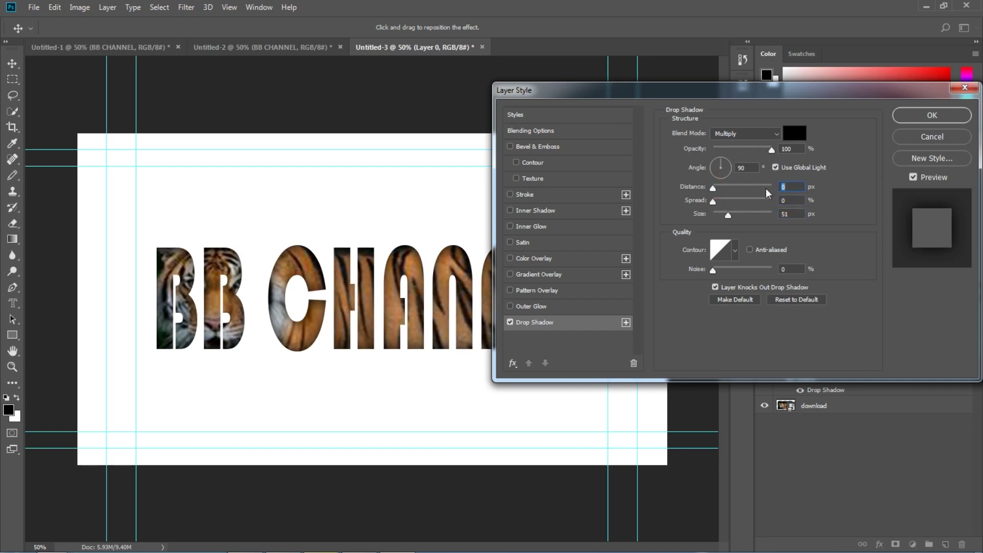
# Try Bevel & Emboss on Layer 0 by switching it on and off, leaving it disabled
pyautogui.click(510, 147)
pyautogui.click(510, 147)
pyautogui.click(510, 147)
pyautogui.click(510, 147)
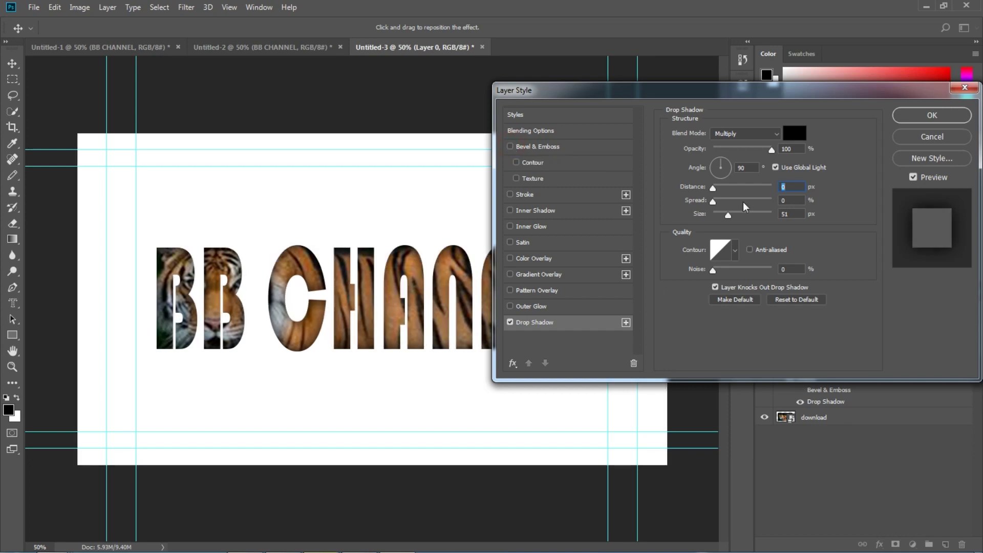
# Set the drop shadow's distance to 12 px, apply the layer style, and toggle Layer 0's effects off and on to compare
pyautogui.moveTo(725, 190)
pyautogui.mouseDown()
pyautogui.moveTo(711, 191)
pyautogui.moveTo(720, 194)
pyautogui.mouseUp()
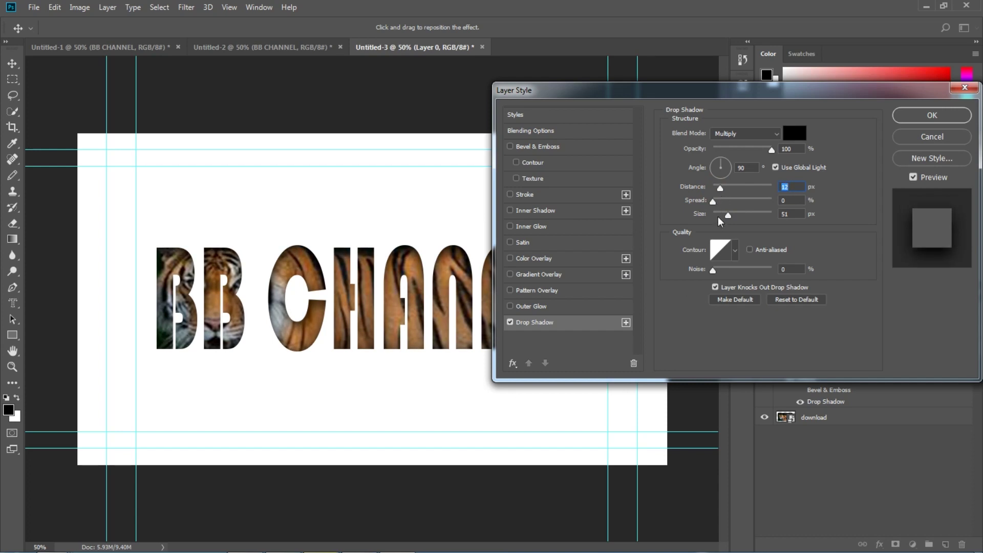
pyautogui.click(931, 115)
pyautogui.click(789, 379)
pyautogui.click(789, 379)
pyautogui.click(789, 379)
pyautogui.click(788, 379)
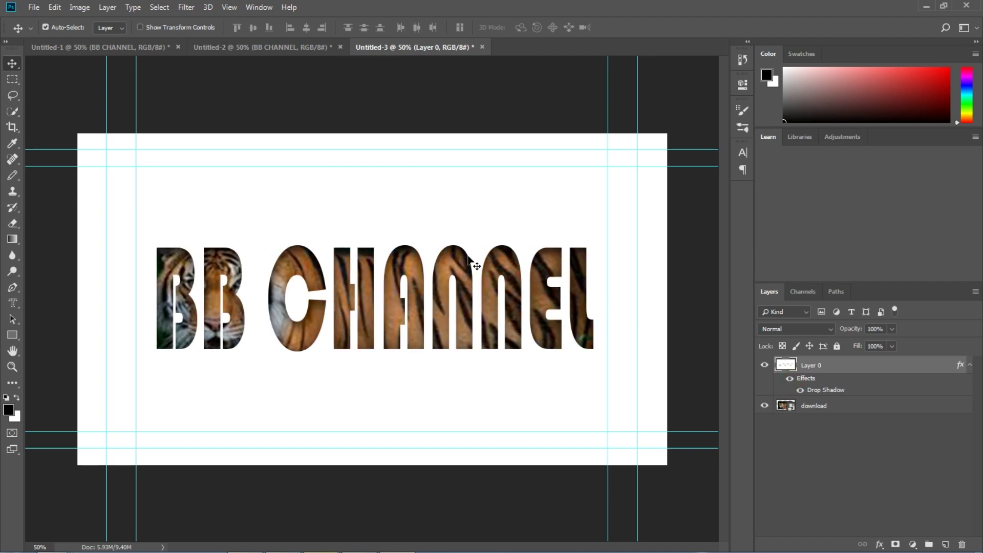